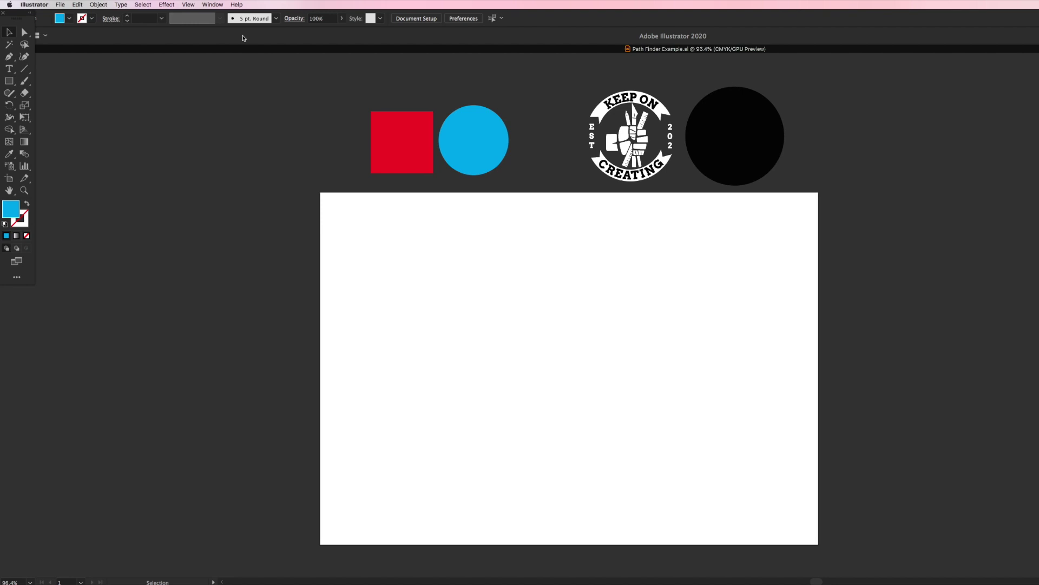
Show the Pathfinder panel from the Window menu and place it over the artboard area.
left_click(214, 4)
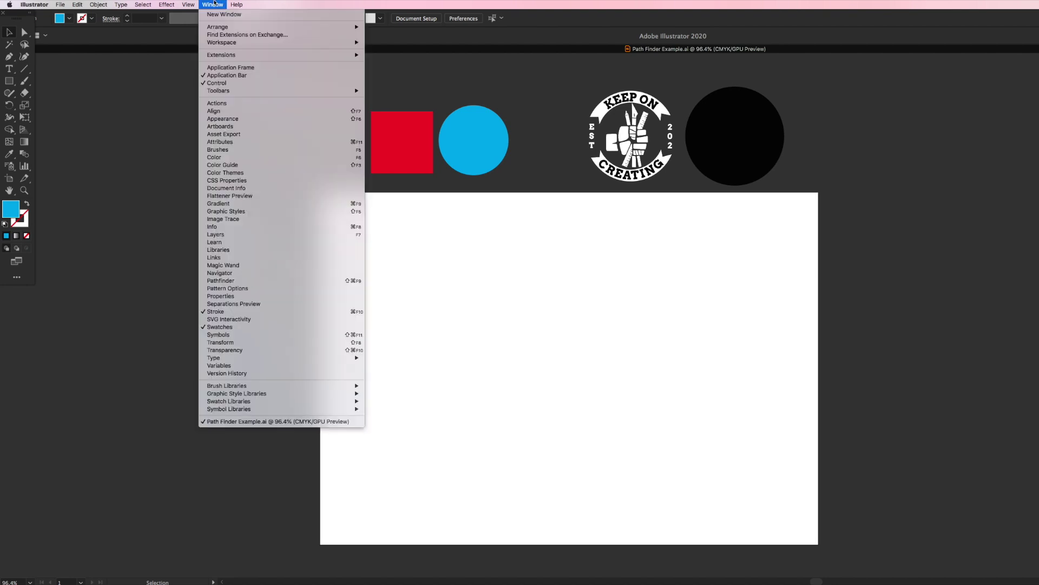
left_click(340, 281)
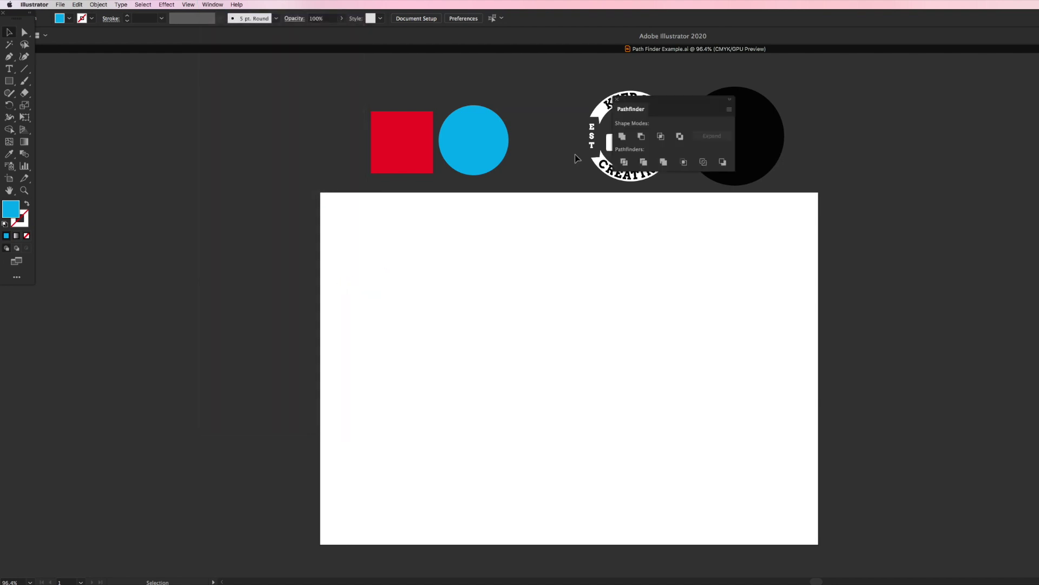
left_click_drag(646, 99, 539, 228)
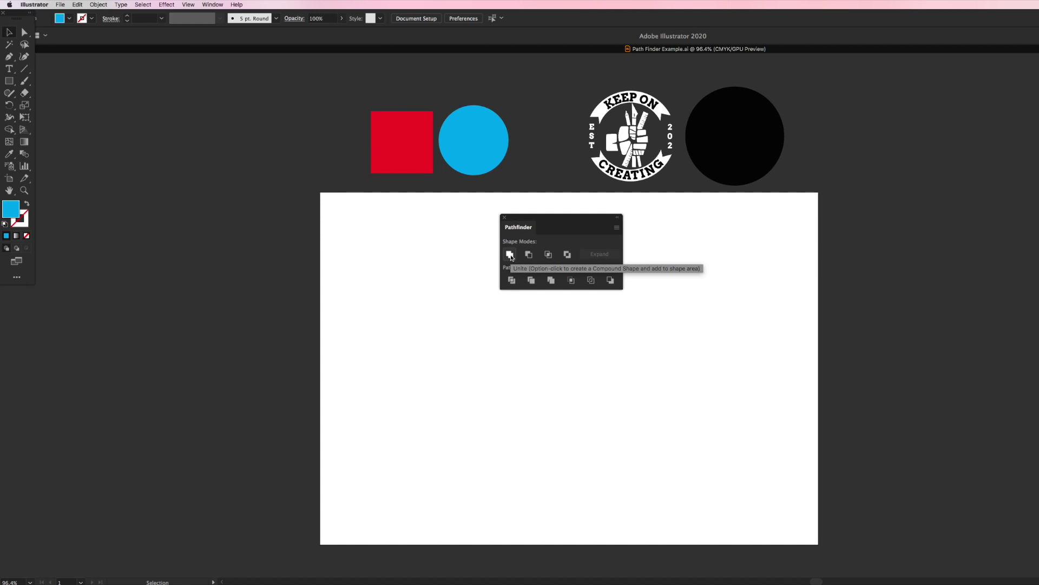
left_click_drag(523, 217, 522, 214)
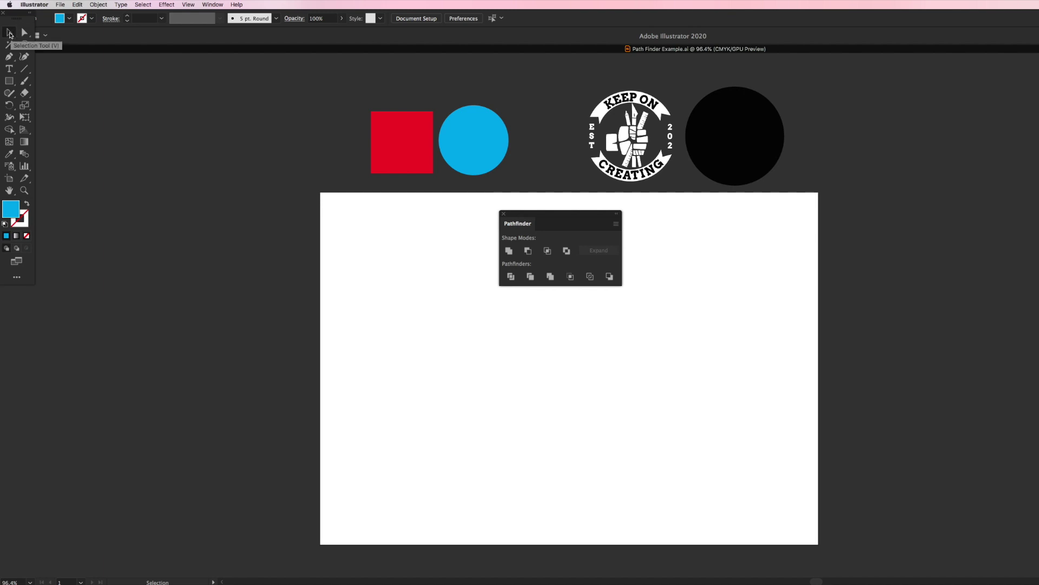
Alt-drag a copy of the red square and blue circle onto the artboard and zoom in on it.
left_click(494, 144)
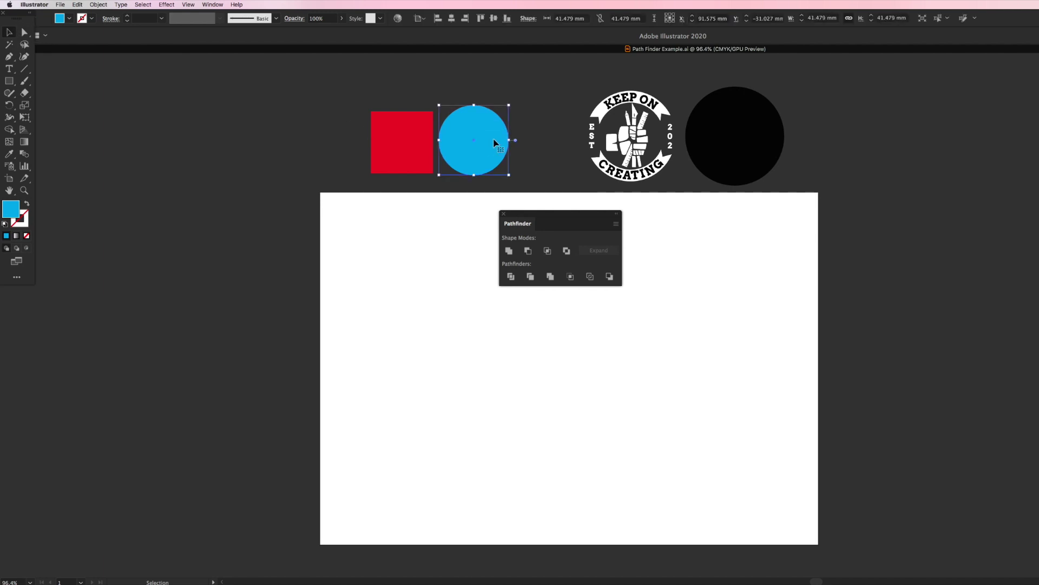
left_click(409, 144, "shift")
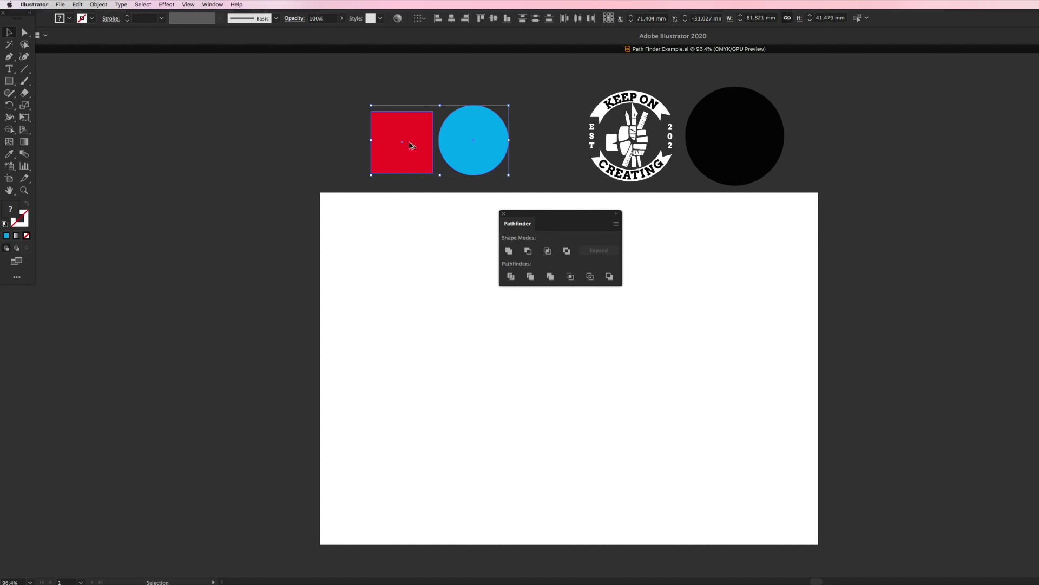
left_click_drag(412, 144, 698, 415)
key("ctrl+space")
left_click_drag(552, 217, 531, 149)
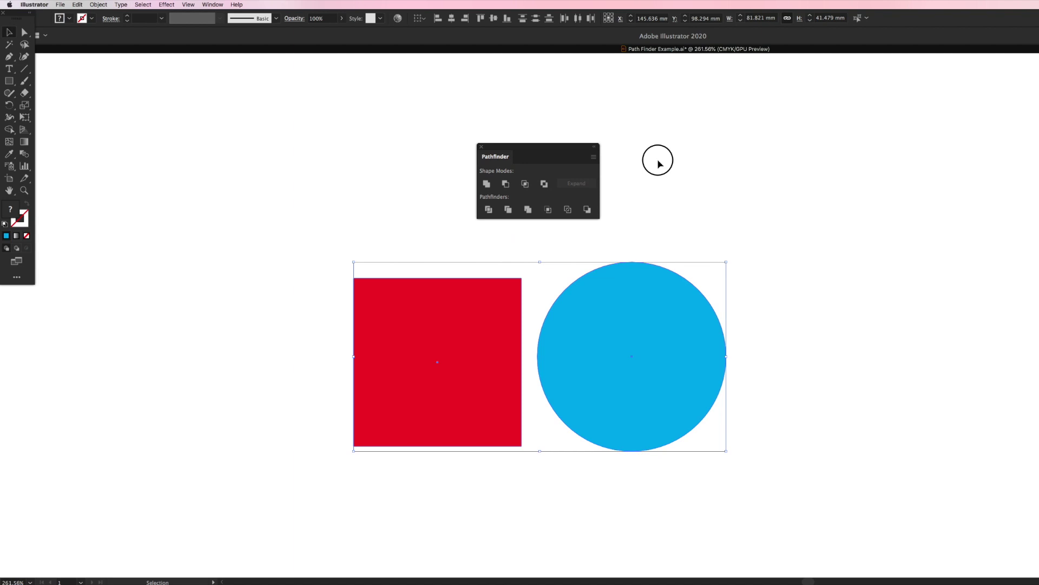
left_click(660, 164)
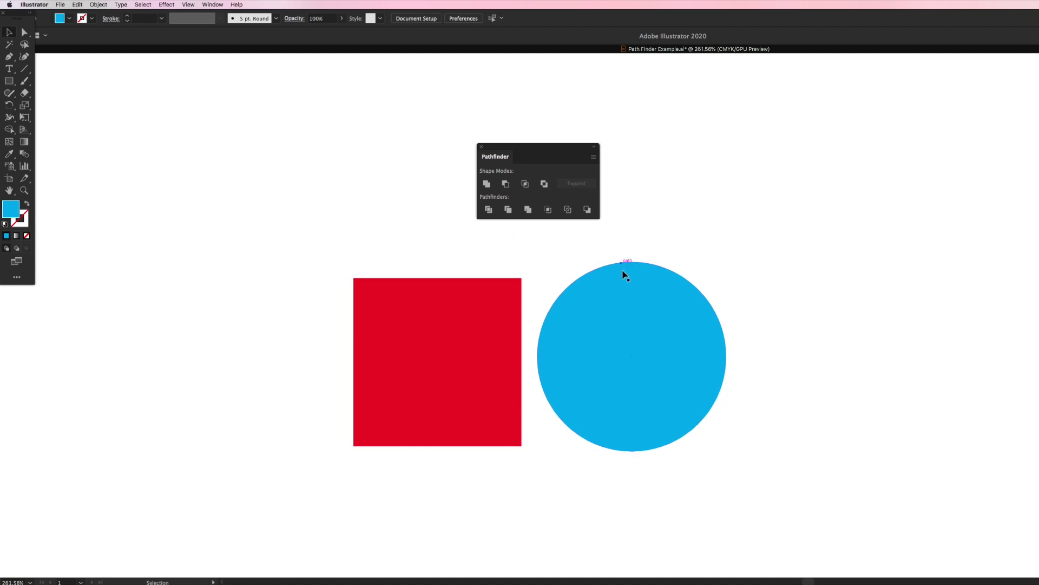
Slide the copied blue circle left so it overlaps the red square's right half.
left_click_drag(638, 334, 643, 342)
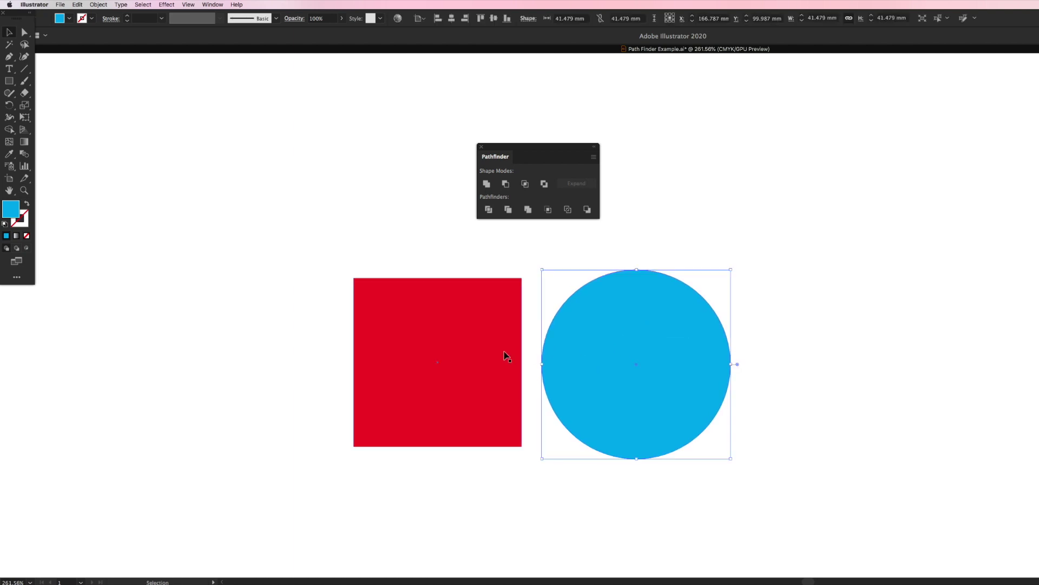
left_click_drag(468, 345, 464, 343)
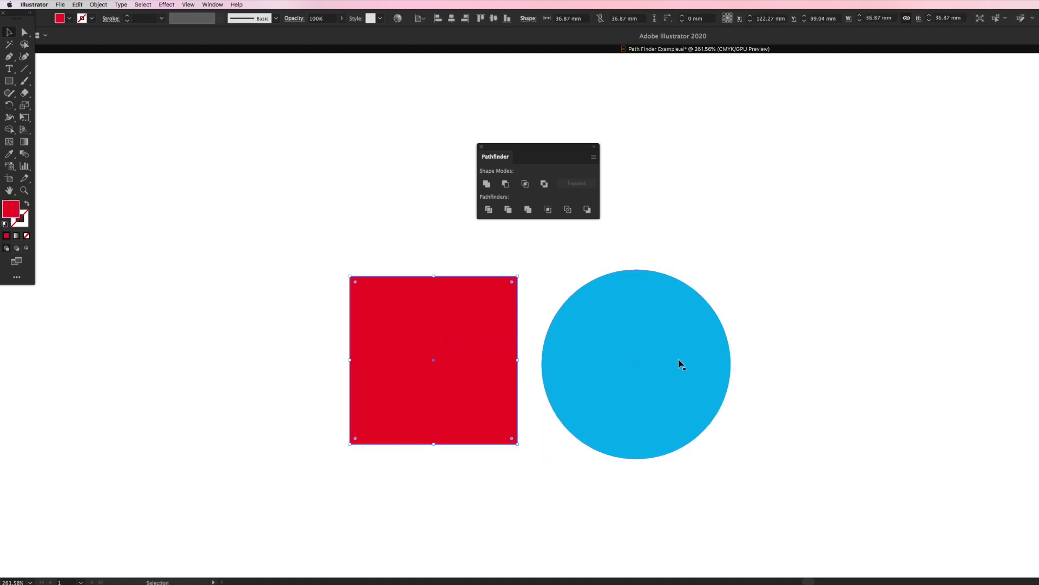
left_click_drag(680, 363, 576, 356)
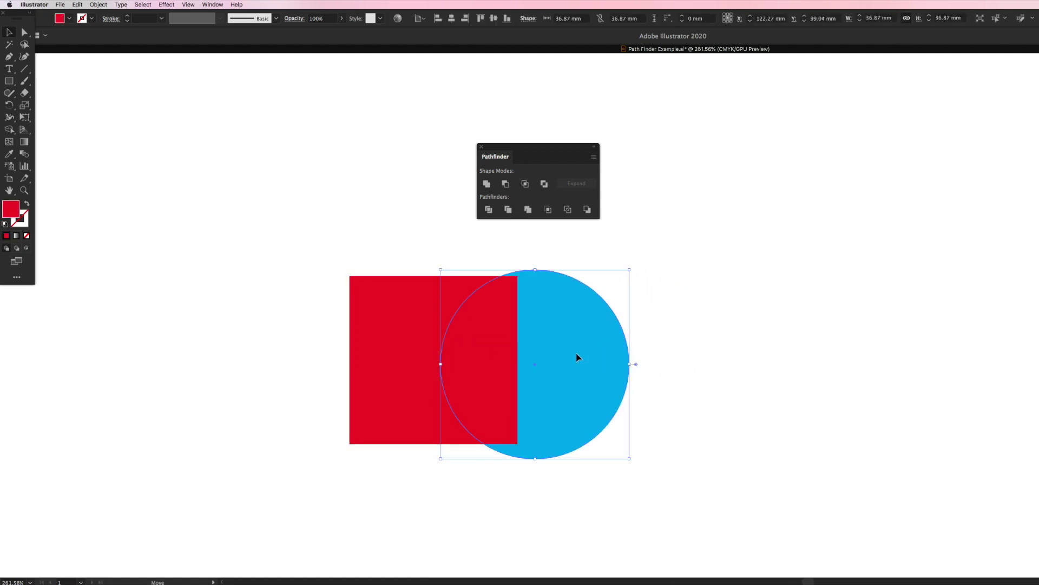
left_click(432, 364, "shift")
left_click_drag(431, 363, 492, 323)
left_click(613, 327)
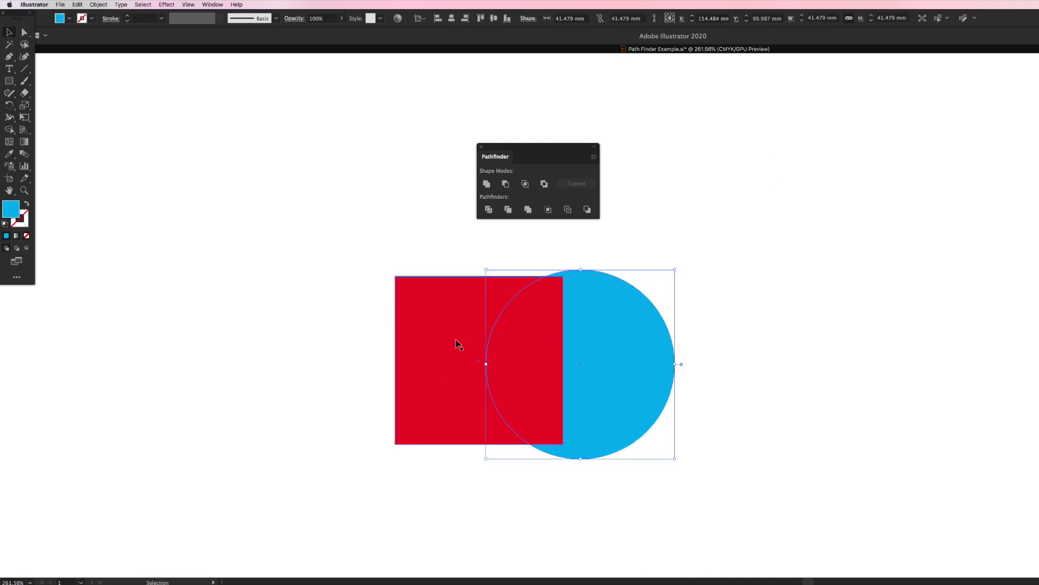
left_click(456, 344)
left_click(610, 313)
left_click(464, 318)
left_click(726, 216)
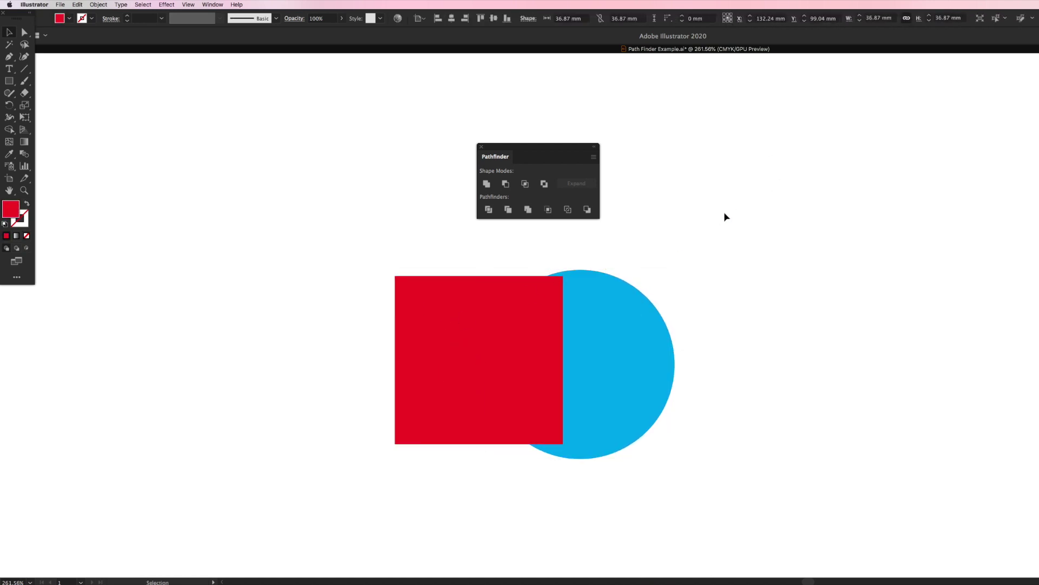
Check the overlap in Outline view, then return to Preview.
key("a")
key("super+y")
key("v")
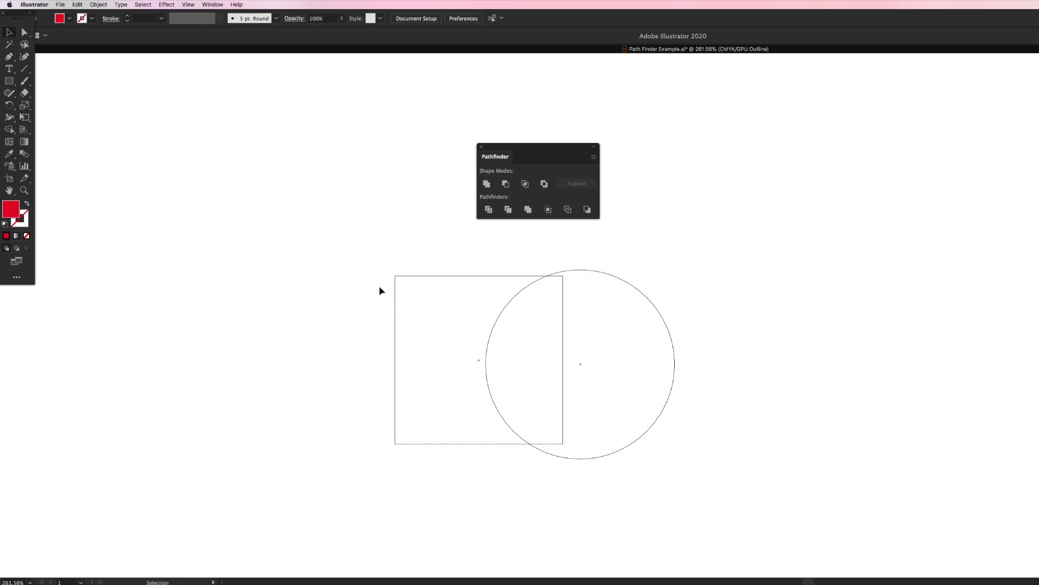
key("super+y")
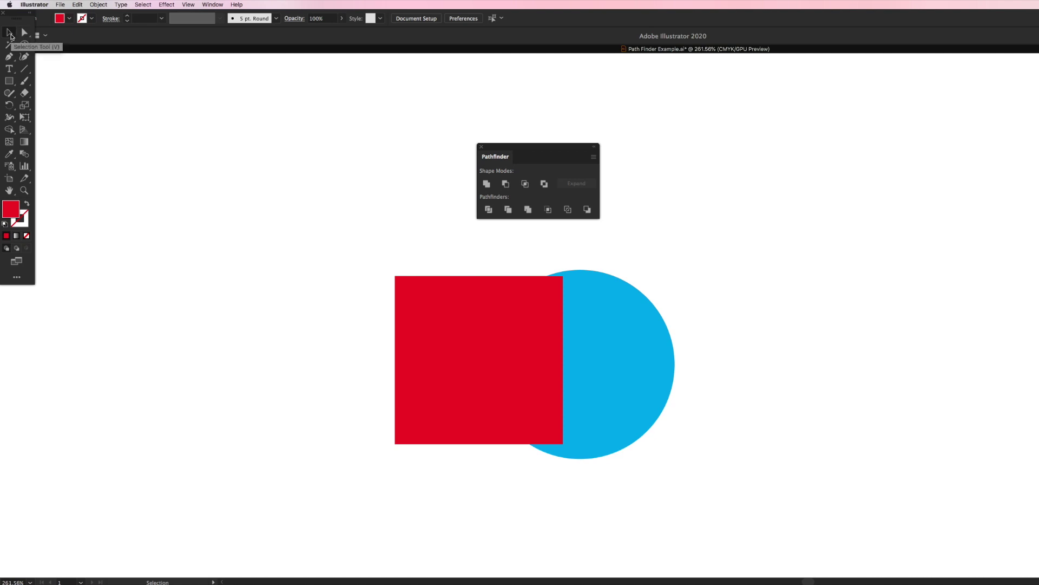
left_click(504, 331)
left_click(607, 318, "shift")
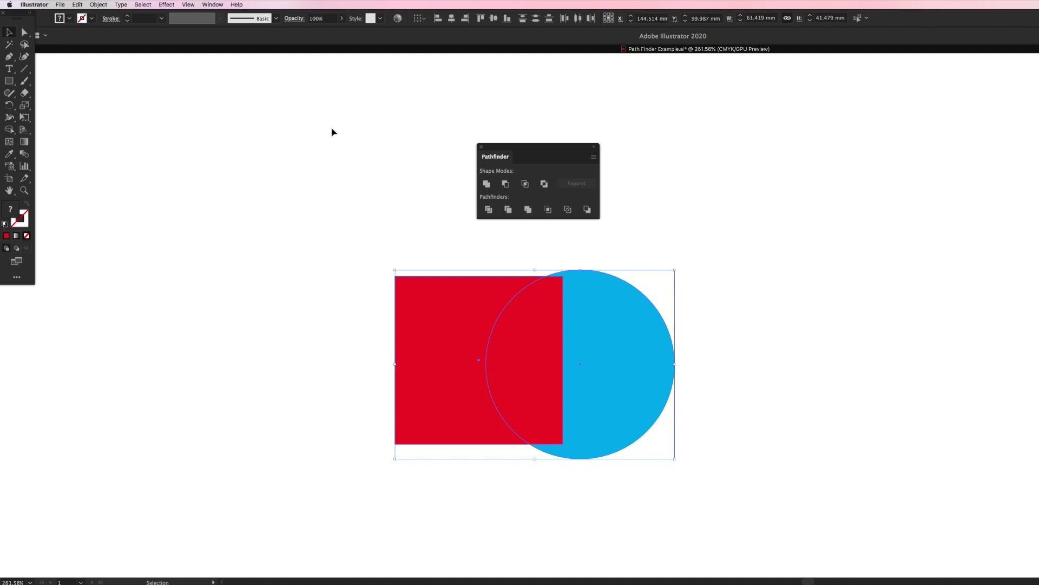
left_click(486, 184)
left_click(706, 239)
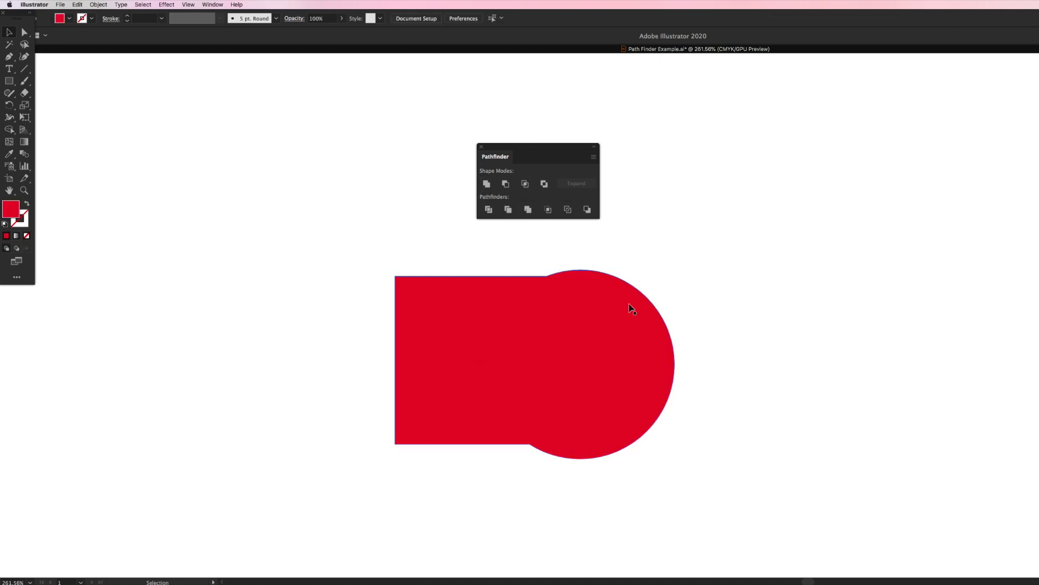
key("super+y")
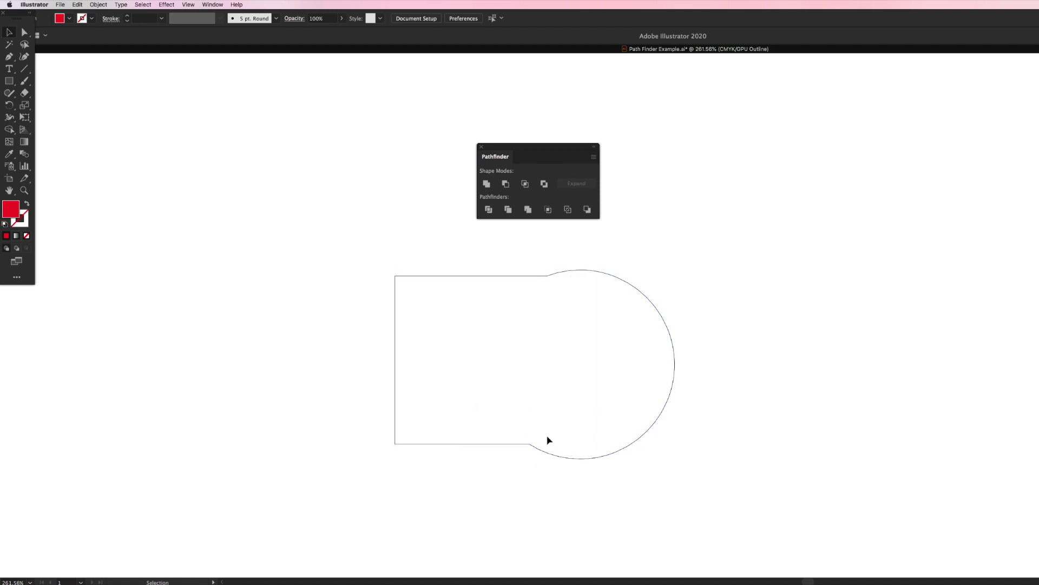
key("super+z")
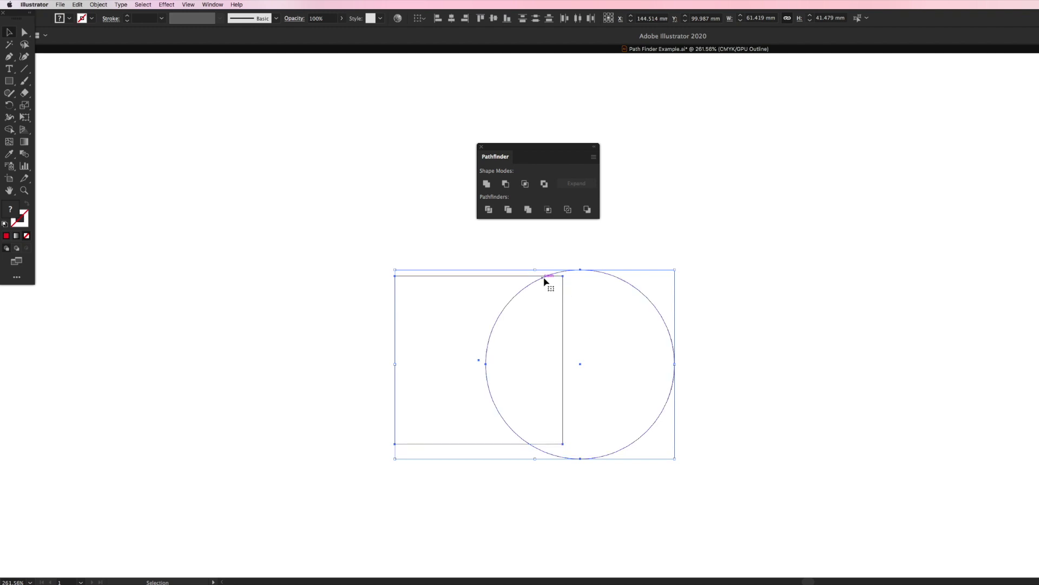
key("super+shift+z")
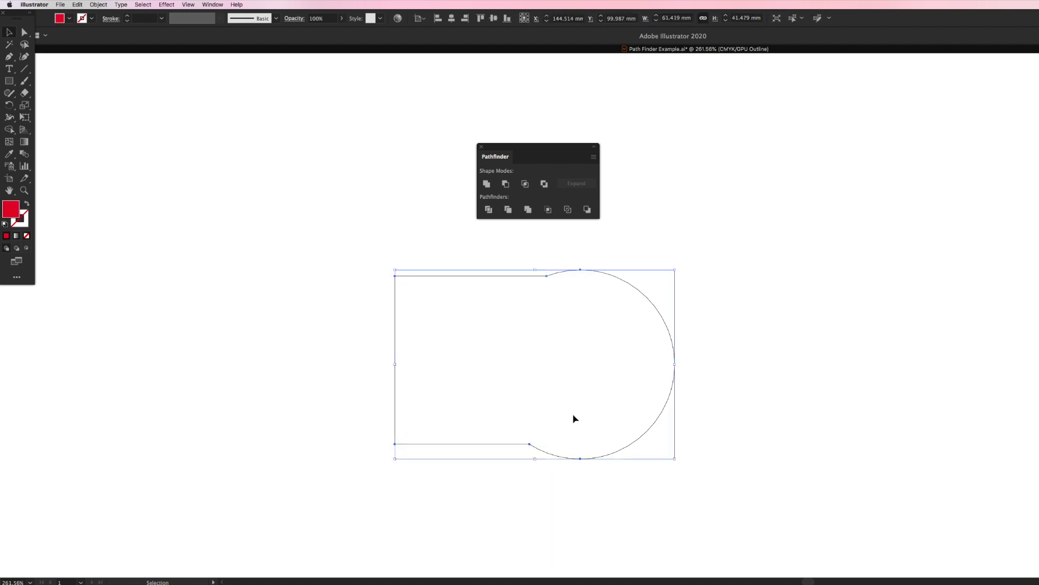
key("super+y")
left_click(709, 321)
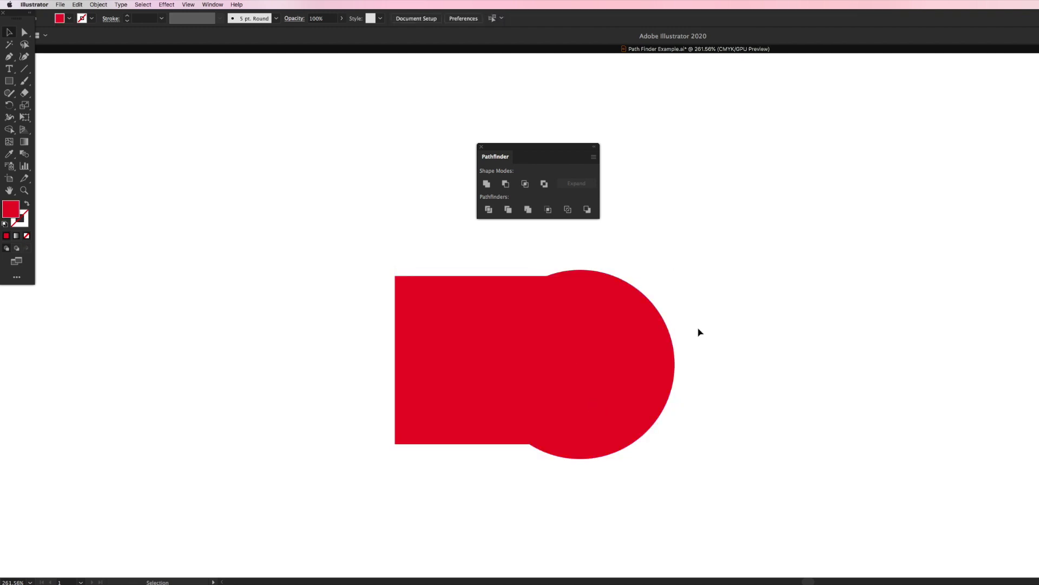
left_click(647, 344)
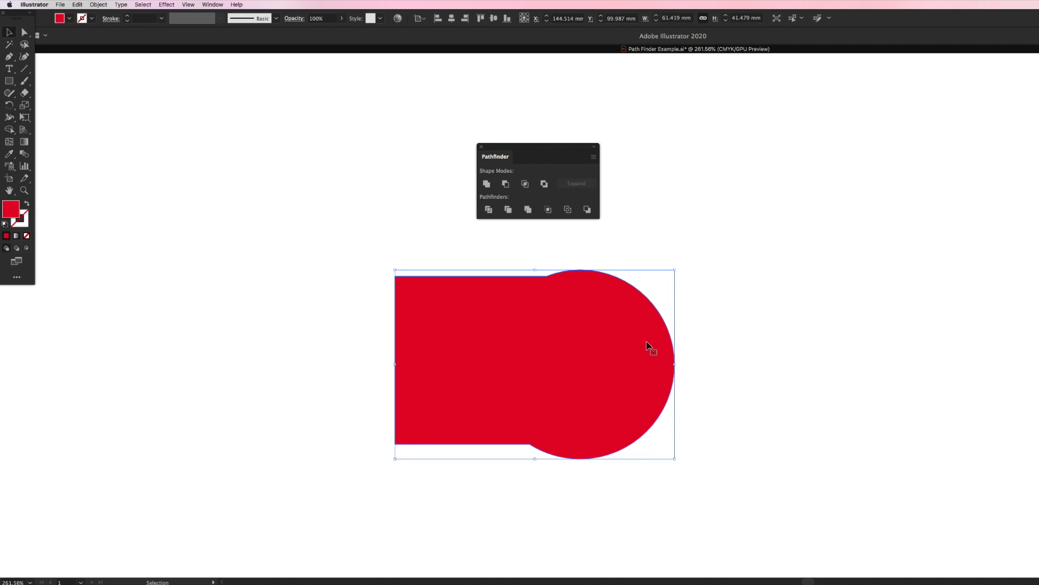
key("super+z")
left_click(737, 309)
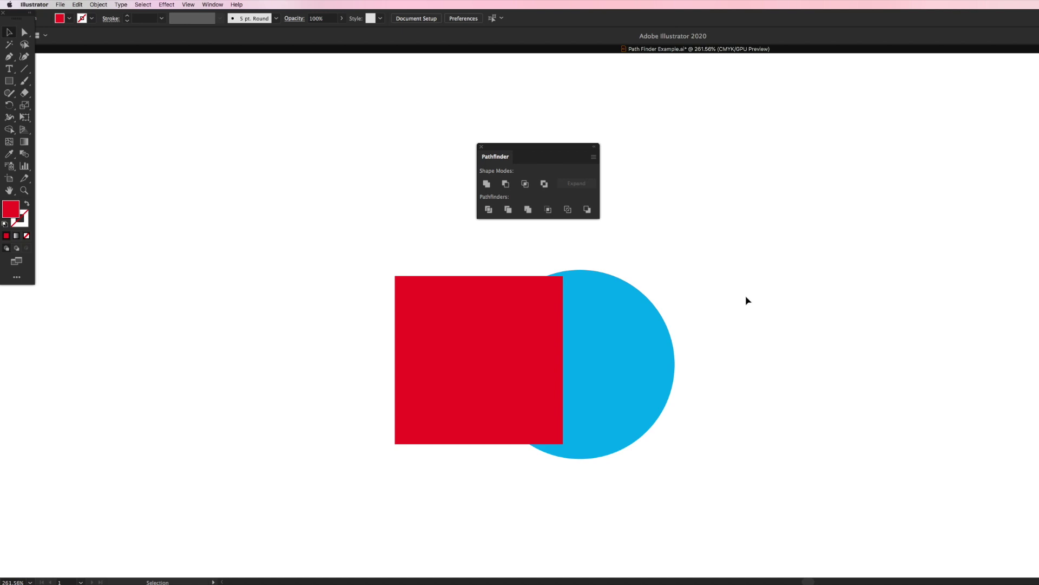
Bring the blue circle in front of the square, trial a Unite, then undo it.
left_click(516, 341)
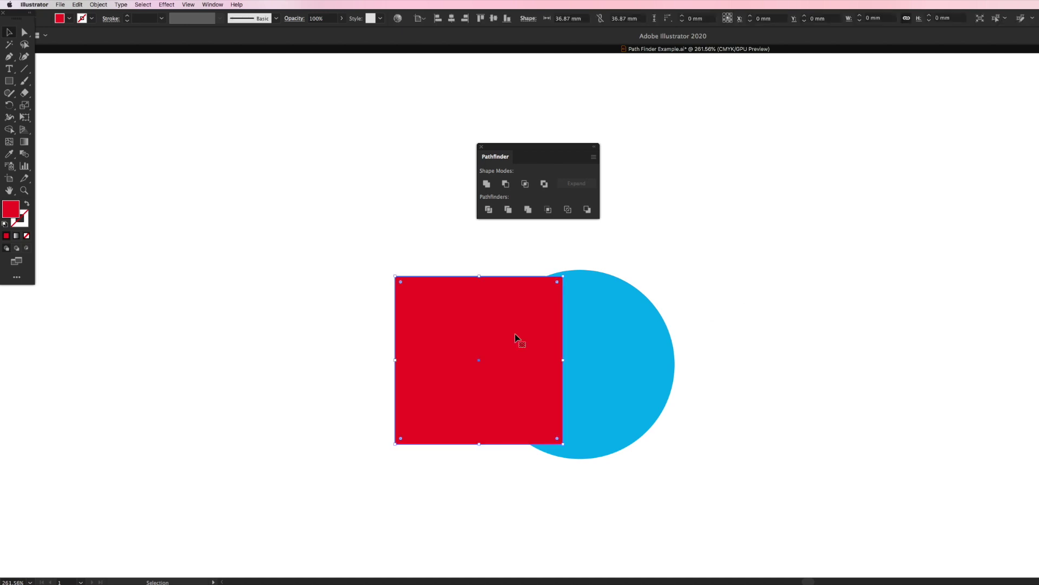
left_click(614, 322)
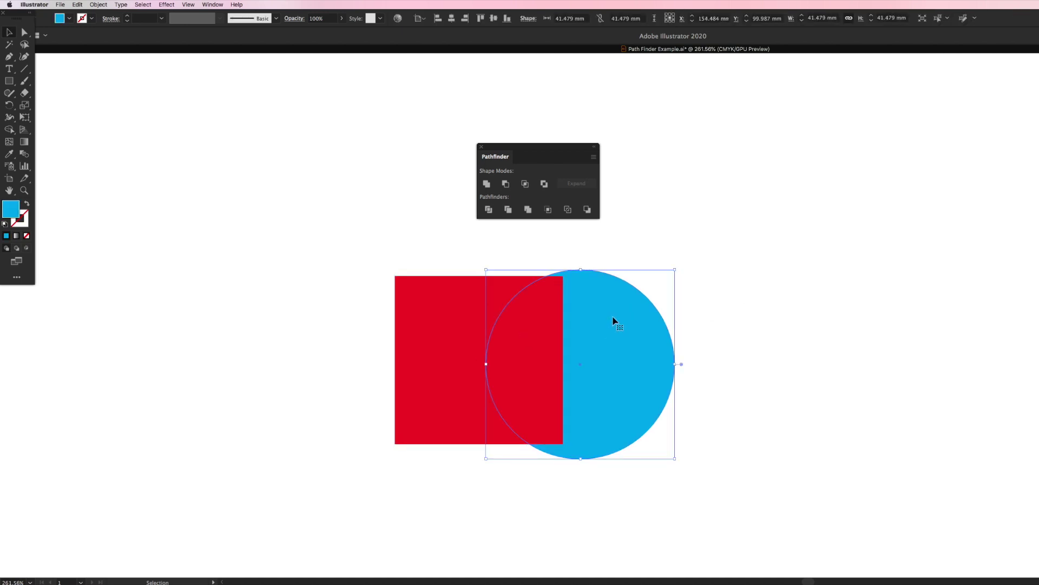
key("super+shift+bracketright")
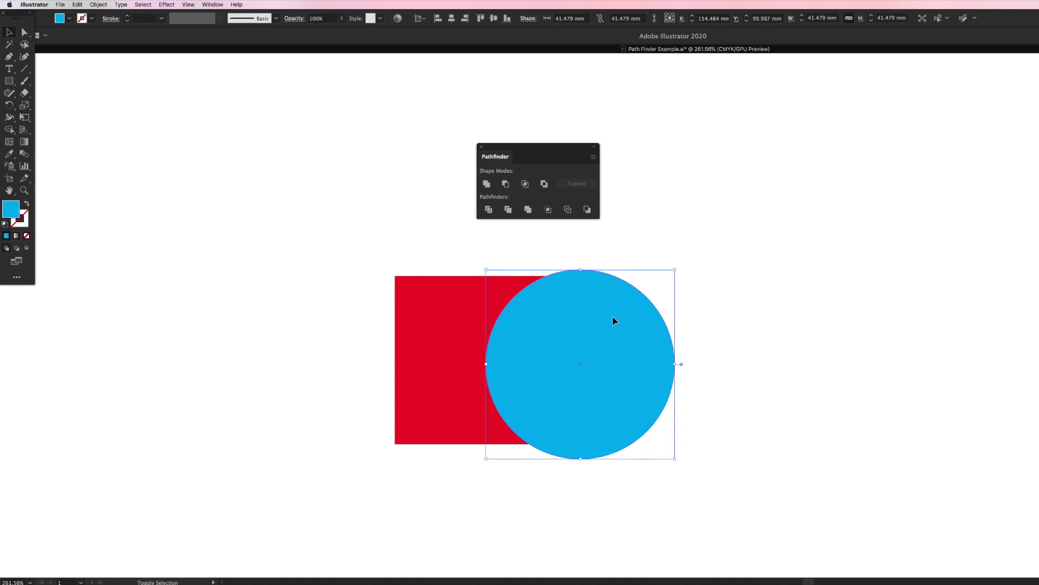
left_click(419, 334, "shift")
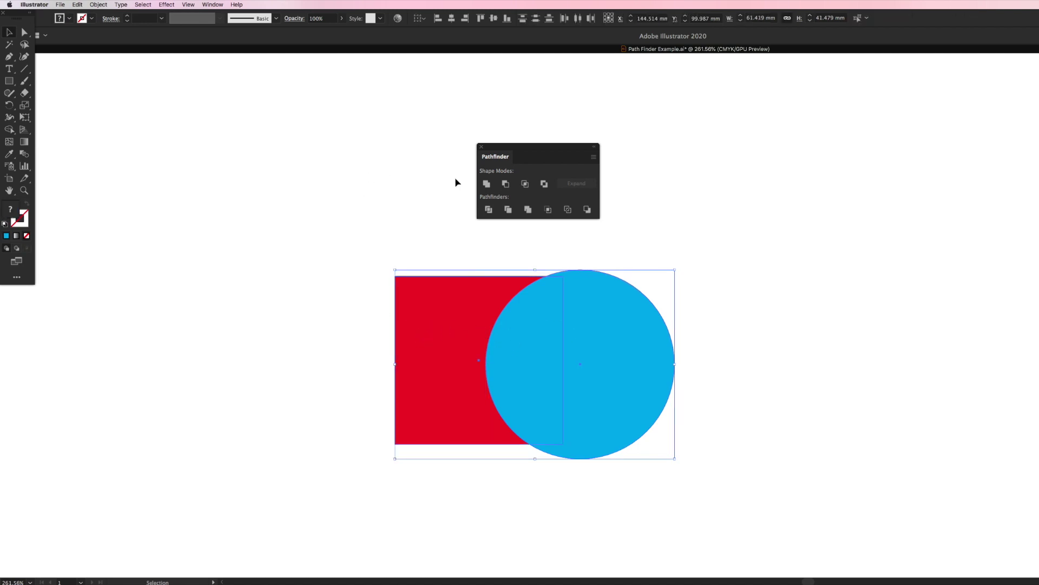
left_click(486, 184)
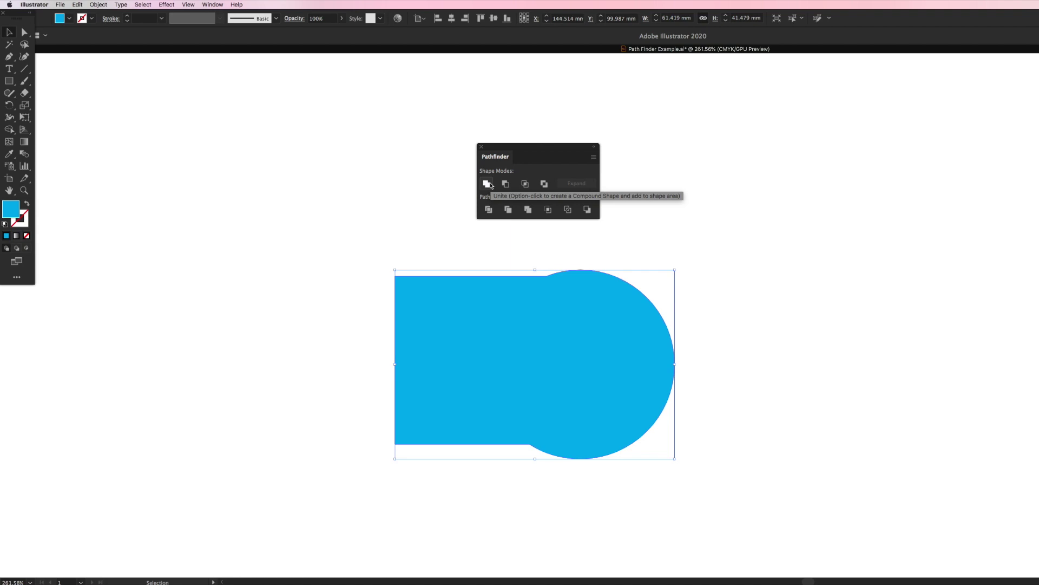
key("super+z")
left_click(726, 280)
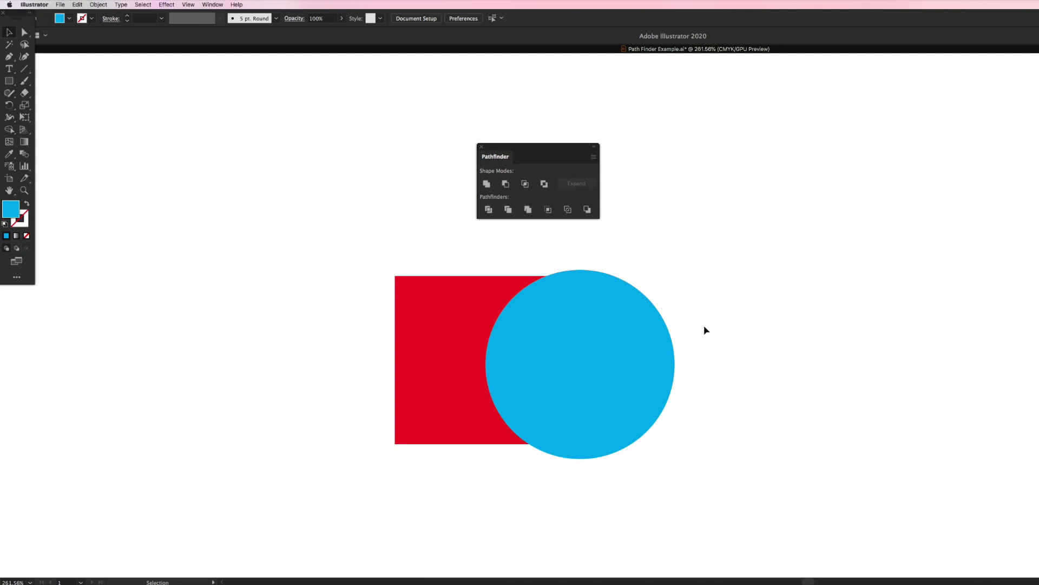
Select only the blue circle.
left_click(454, 309)
left_click(595, 312)
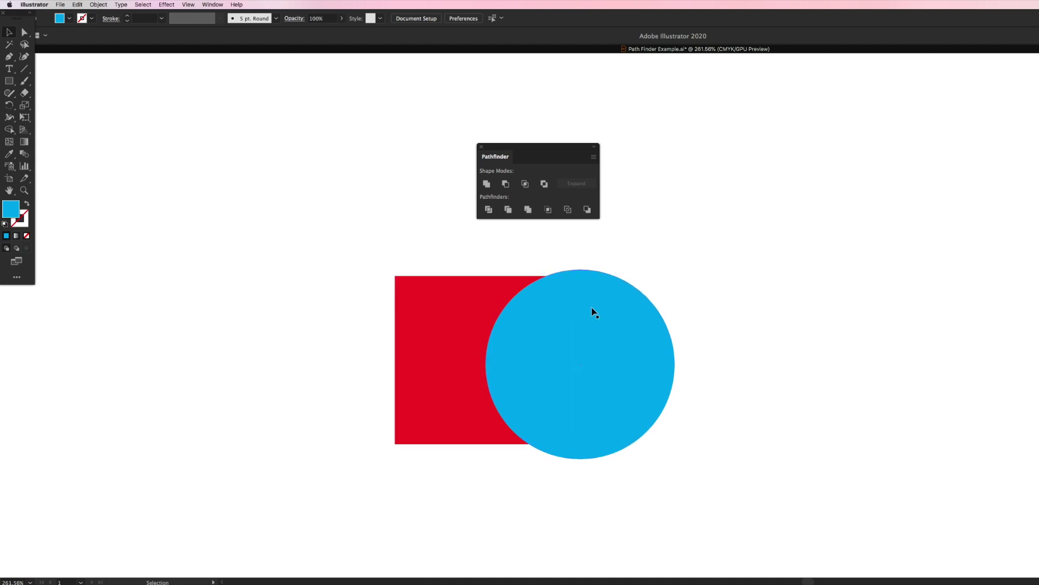
left_click(626, 320)
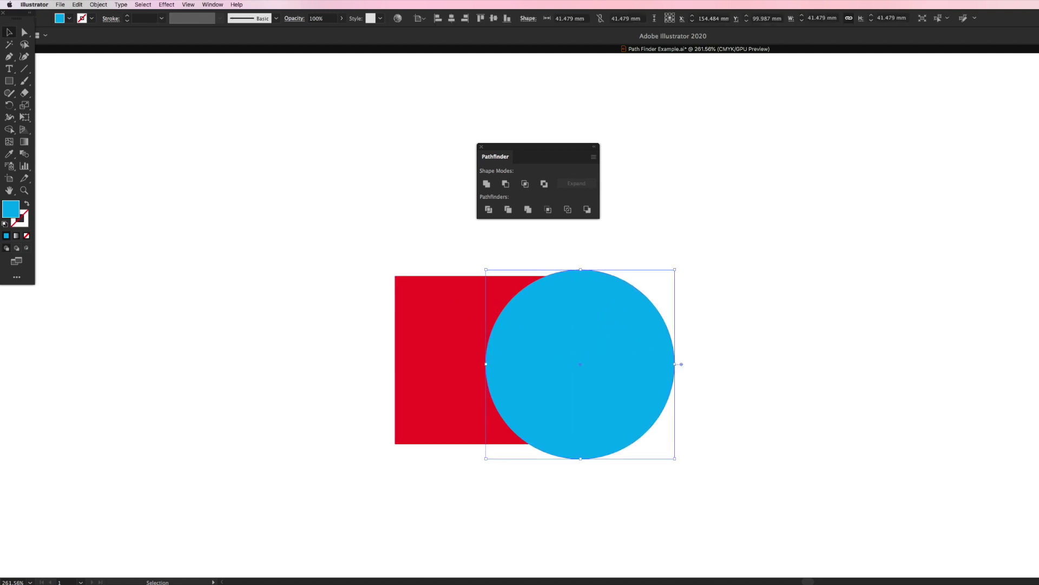
Dock Swatches beside Pathfinder and give the blue circle an 8 pt black stroke.
left_click_drag(993, 218, 715, 156)
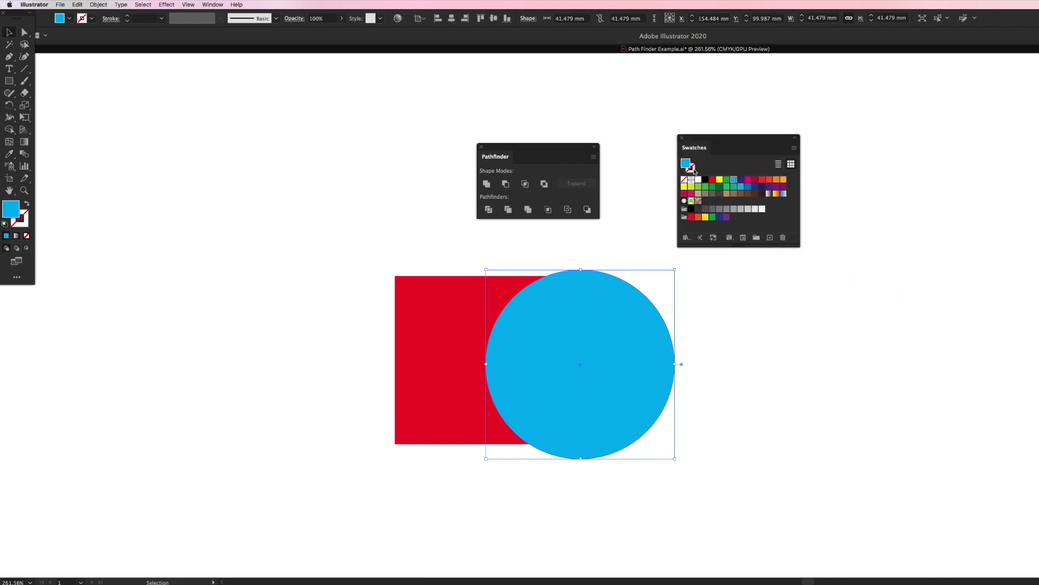
left_click(692, 168)
left_click(706, 179)
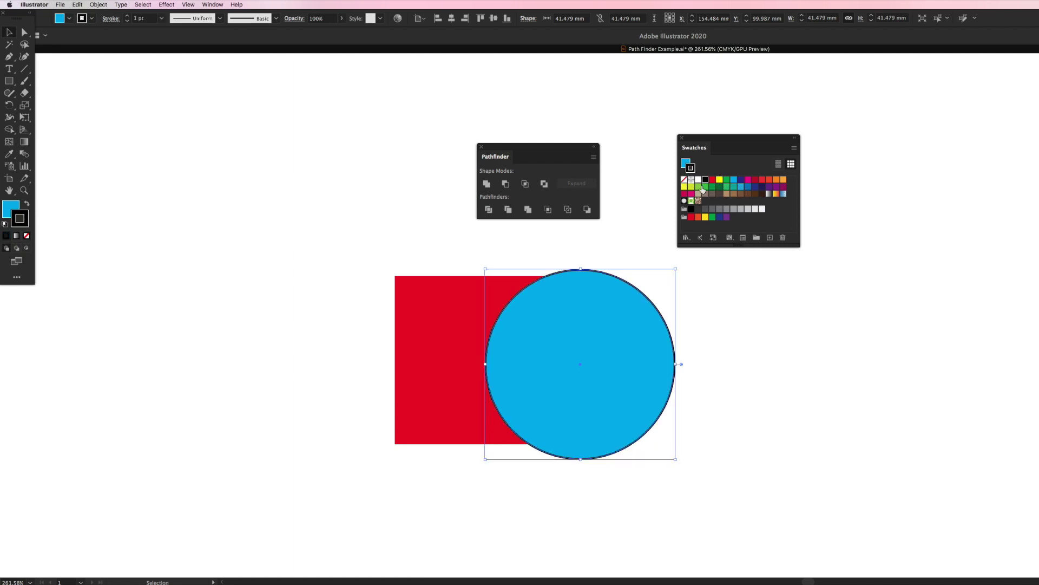
left_click(128, 17)
left_click(127, 17)
left_click(127, 16)
left_click(127, 17)
left_click(127, 17)
left_click(127, 17)
left_click(127, 16)
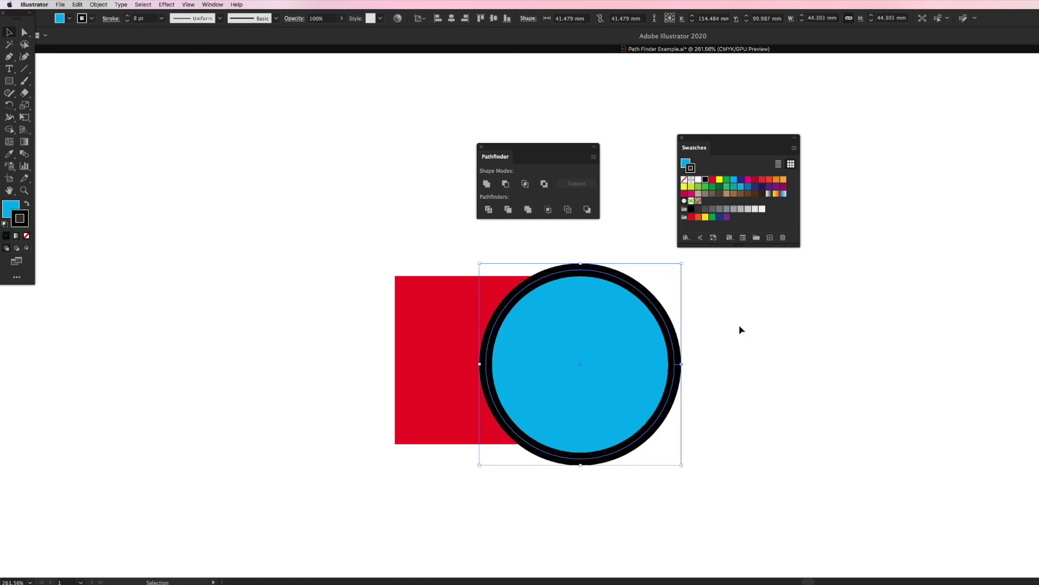
left_click(752, 331)
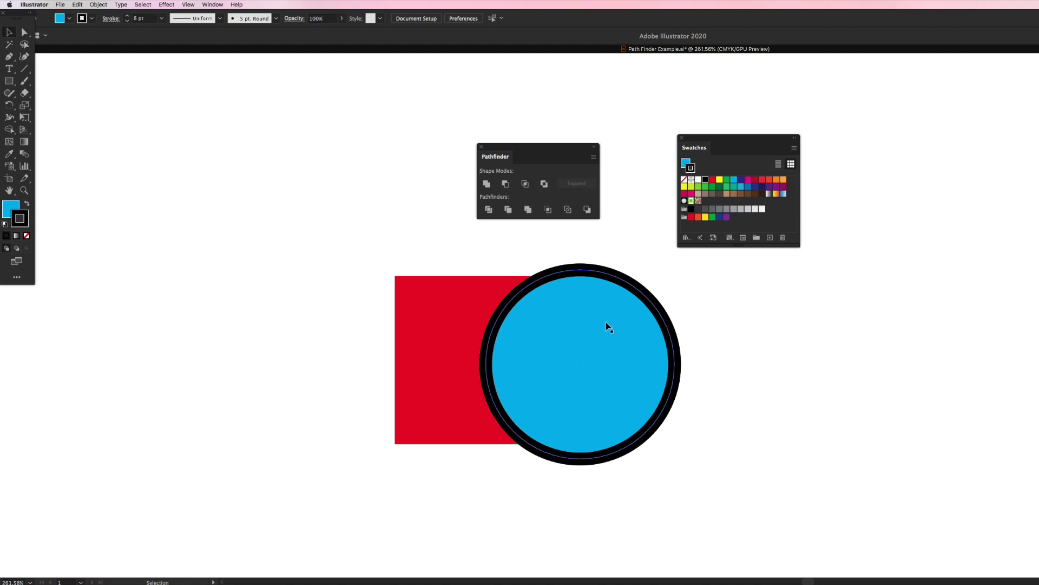
Unite the circle and rectangle into one blue shape, then undo it.
left_click(563, 336)
left_click(441, 336, "shift")
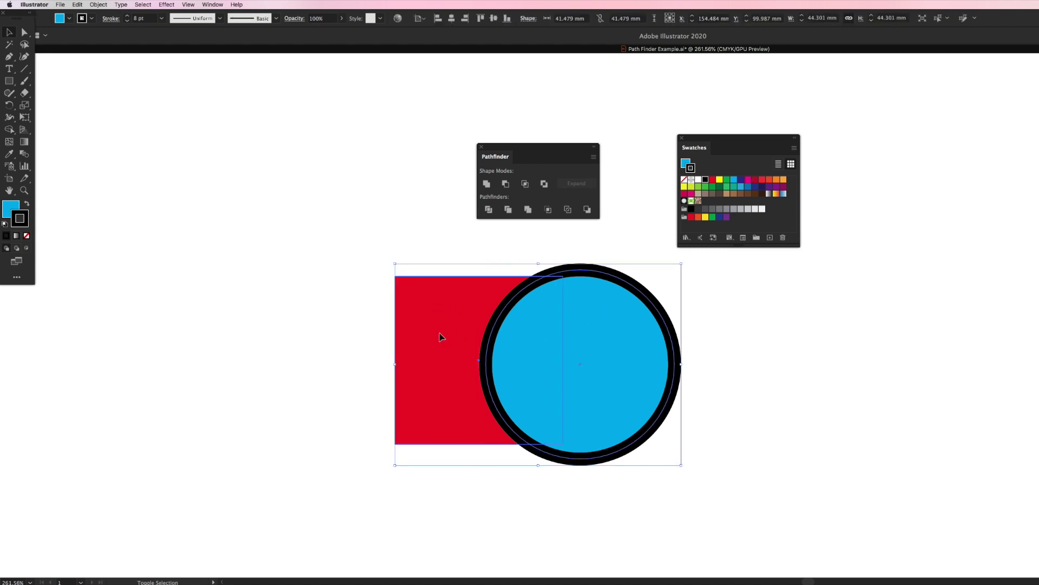
left_click(486, 184)
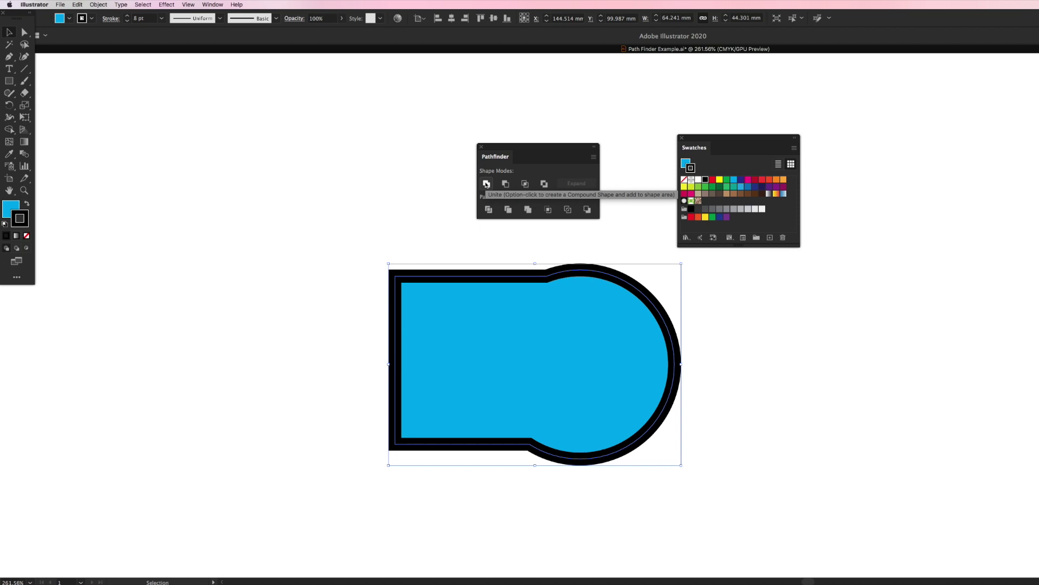
key("super+z")
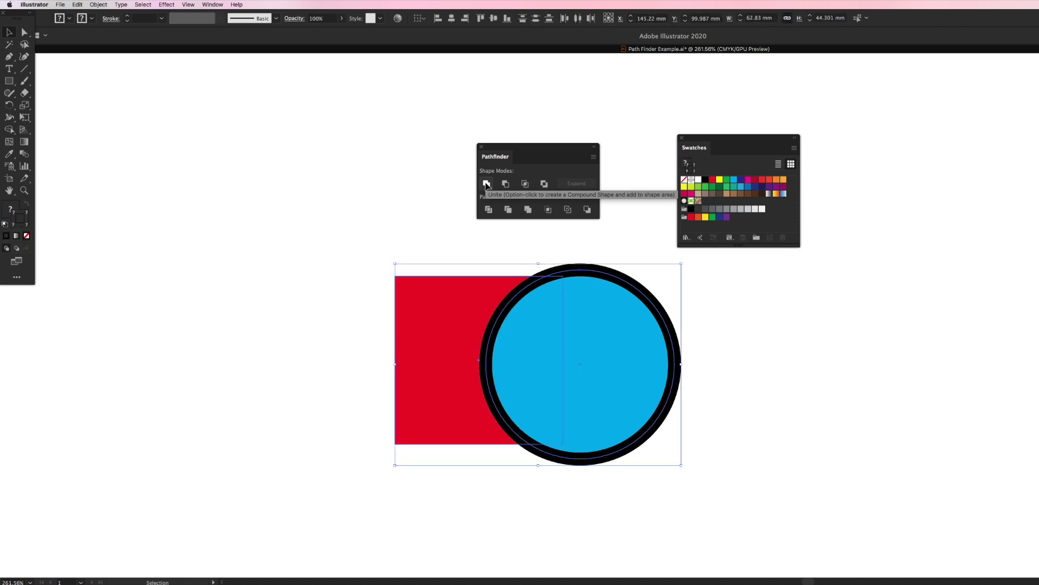
left_click(353, 246)
Bring the red rectangle to the front, trial a red Unite, undo, and reselect both shapes.
left_click(402, 308)
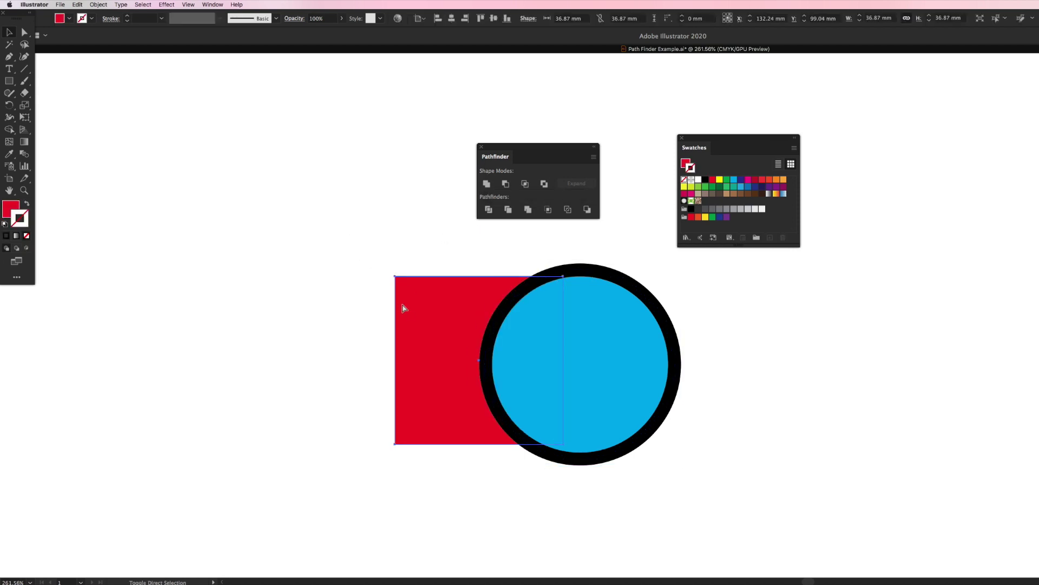
key("super+shift+bracketright")
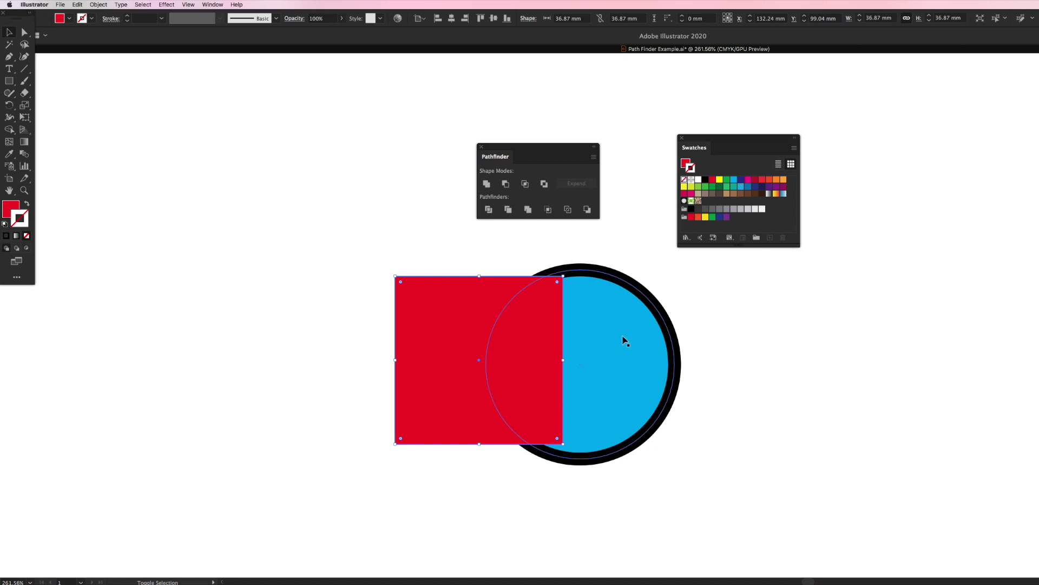
left_click(622, 340, "shift")
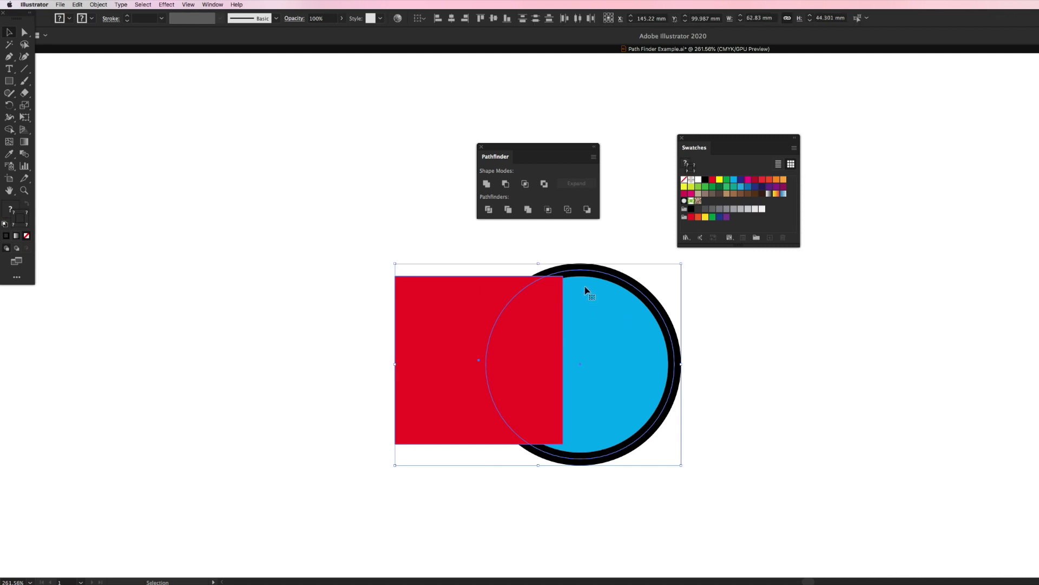
left_click(487, 184)
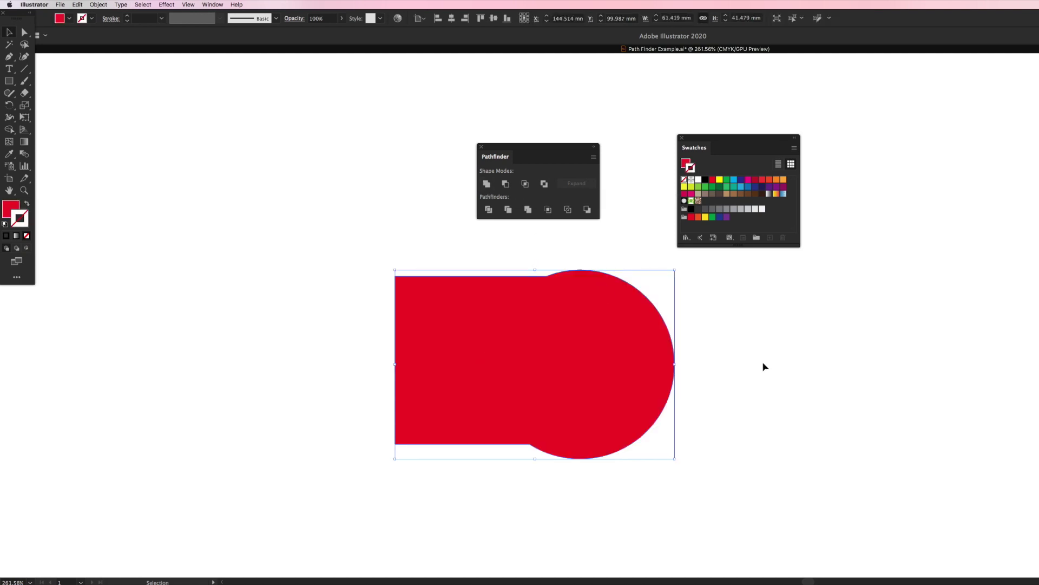
key("super+z")
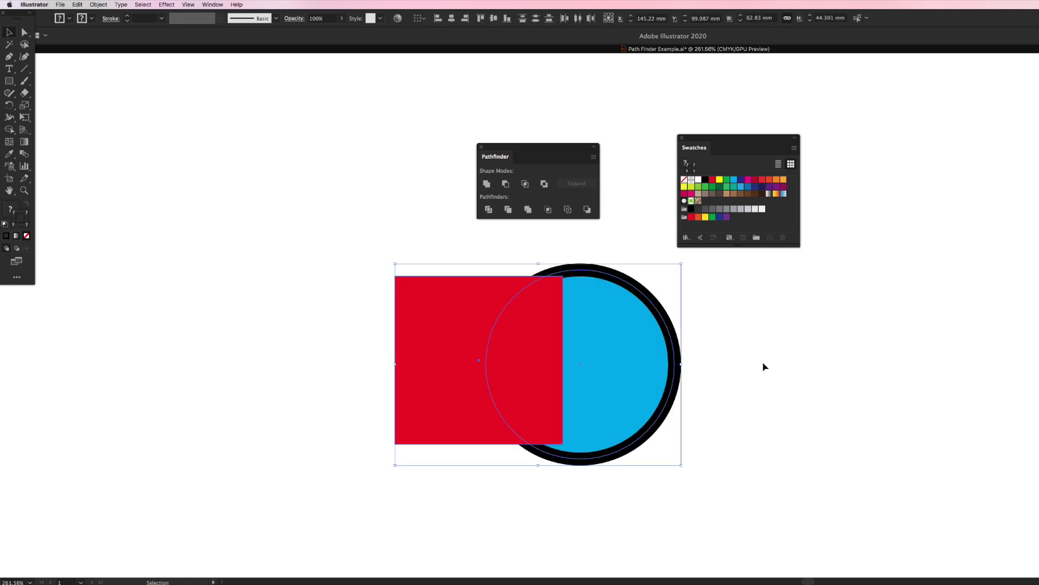
left_click(771, 346)
left_click(427, 424)
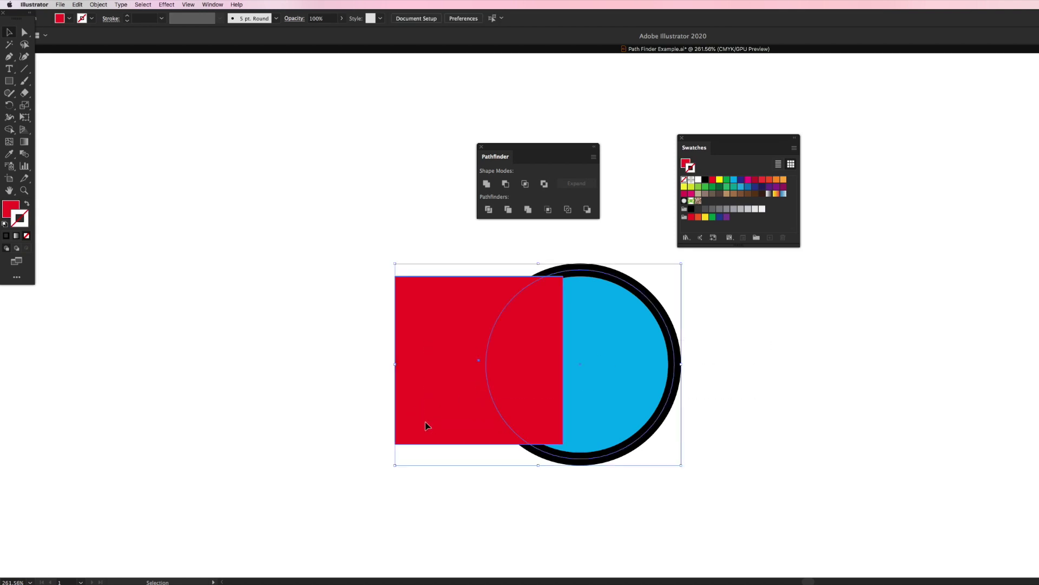
Delete the demo rectangle and circle and zoom out to the finished logo.
key("Delete")
key("z")
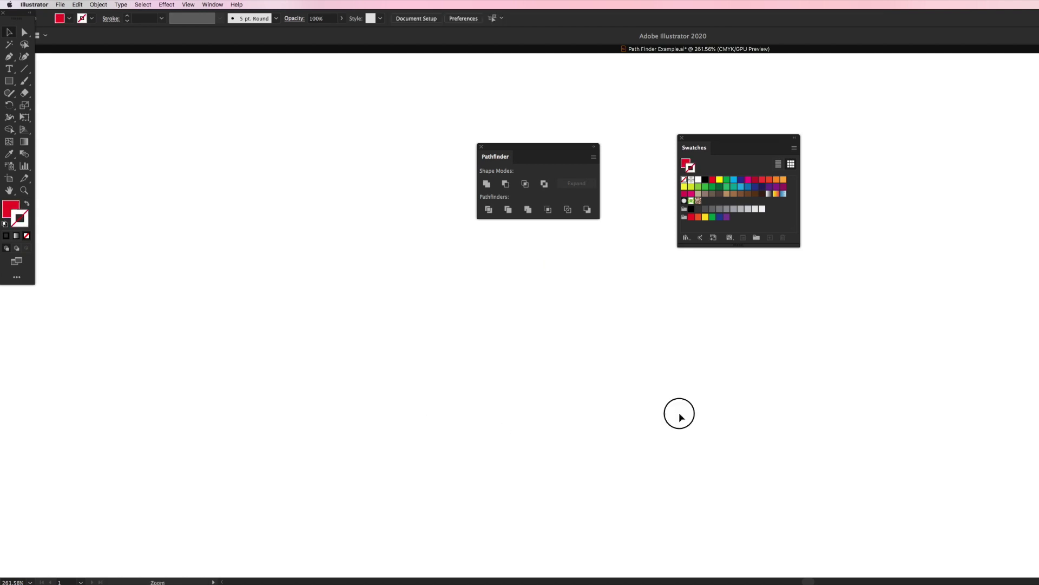
left_click(680, 413, "alt")
left_click(688, 367, "alt")
scroll(688, 368, "up", 2)
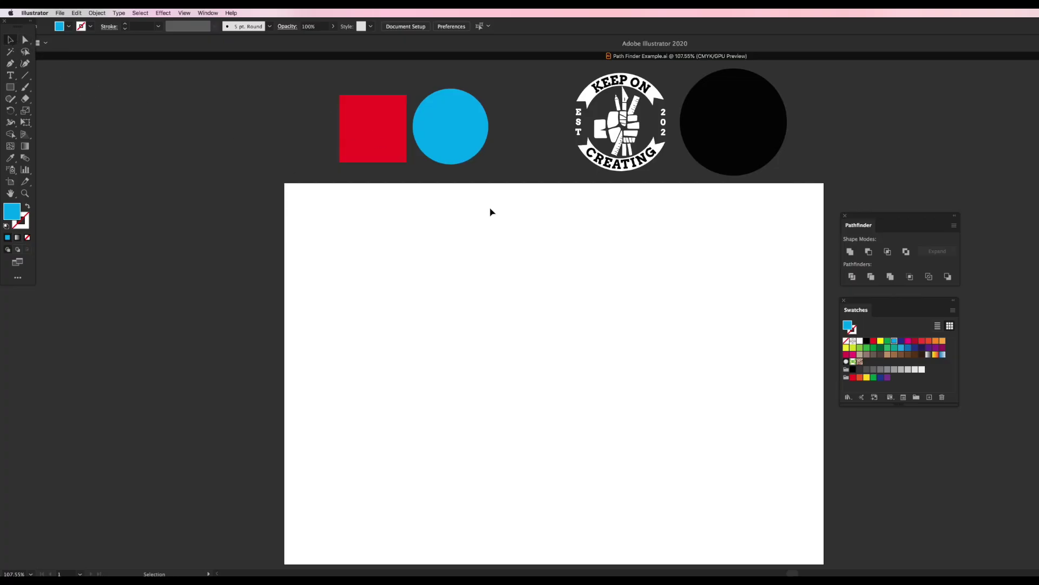
Alt-drag a copy of the KEEP ON CREATING logo onto the artboard and zoom in.
left_click_drag(522, 227, 620, 437)
left_click_drag(620, 437, 609, 337)
key("super+equal")
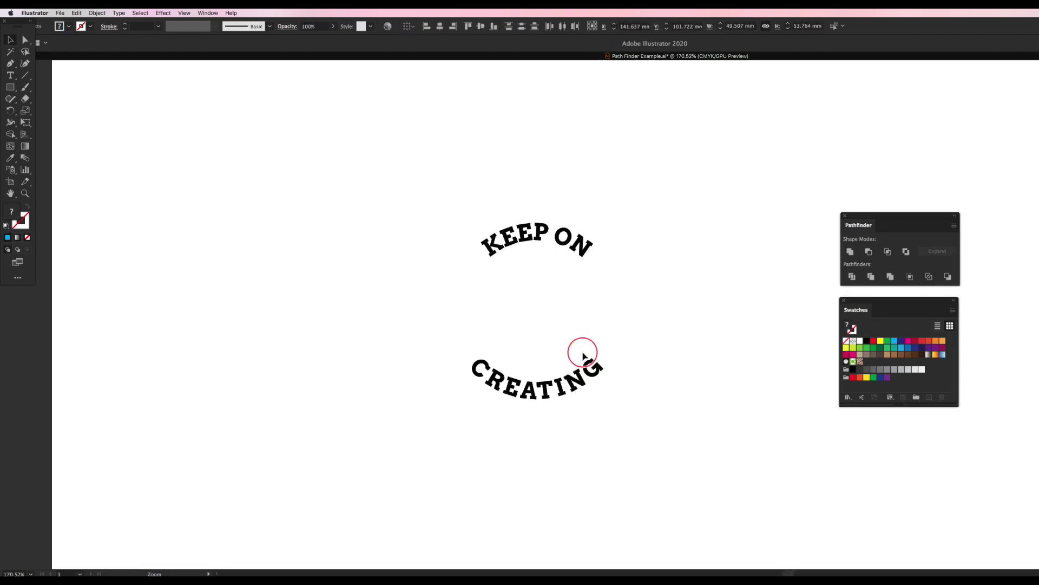
left_click(681, 265)
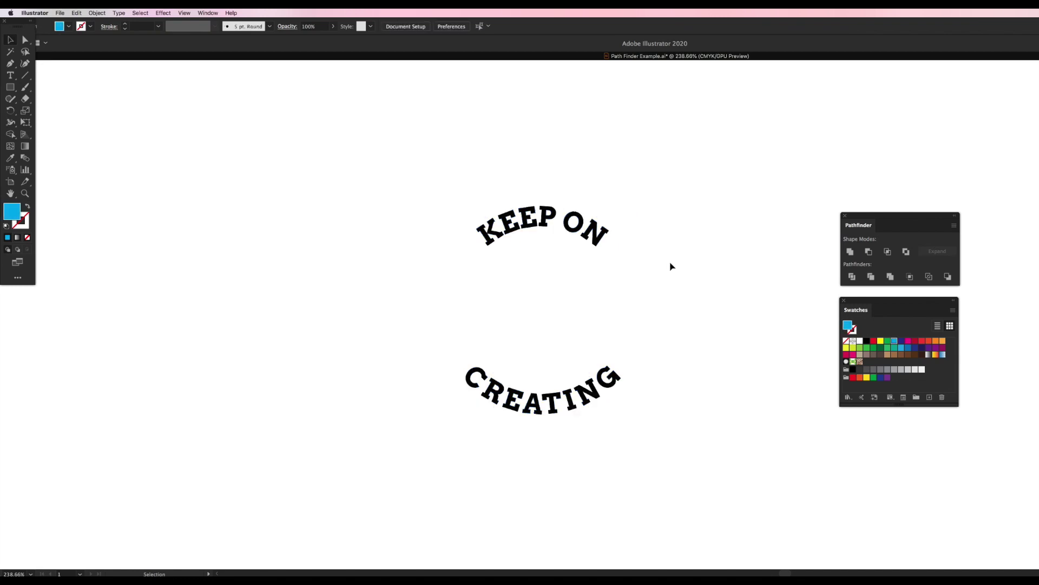
Fill the logo copy's white shapes with cyan.
key("shift+b")
key("super+z")
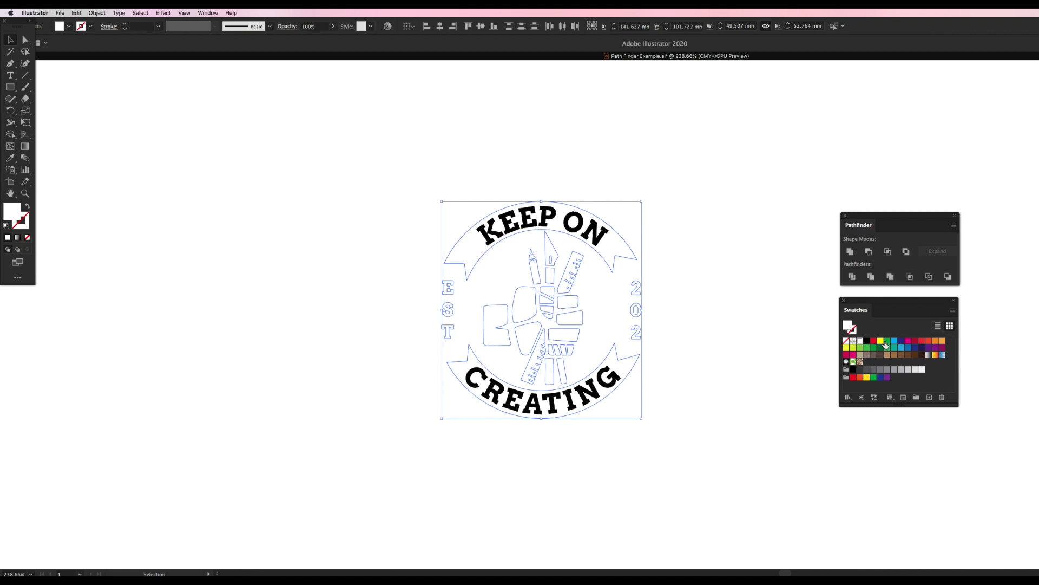
left_click(895, 343)
left_click(711, 230)
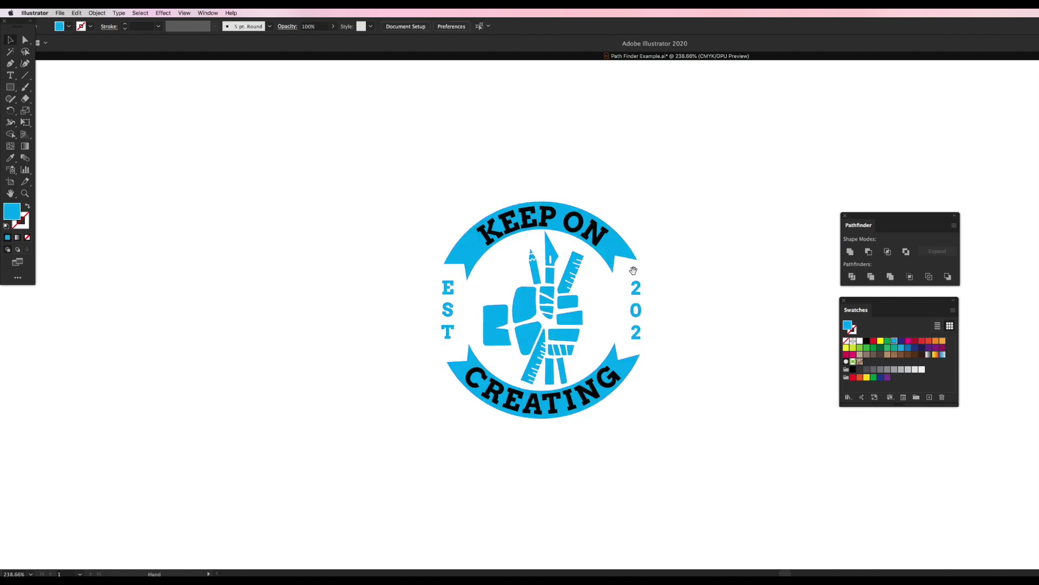
Colour the N of ON yellow.
left_click_drag(629, 265, 633, 254)
scroll(593, 255, "up", 5)
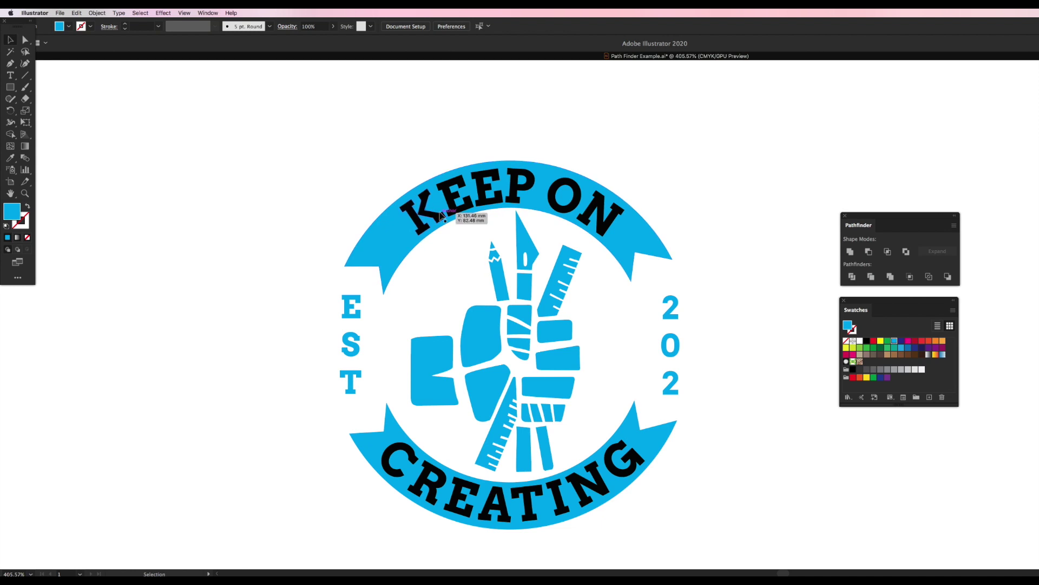
scroll(596, 217, "up", 3)
scroll(646, 244, "right", 1)
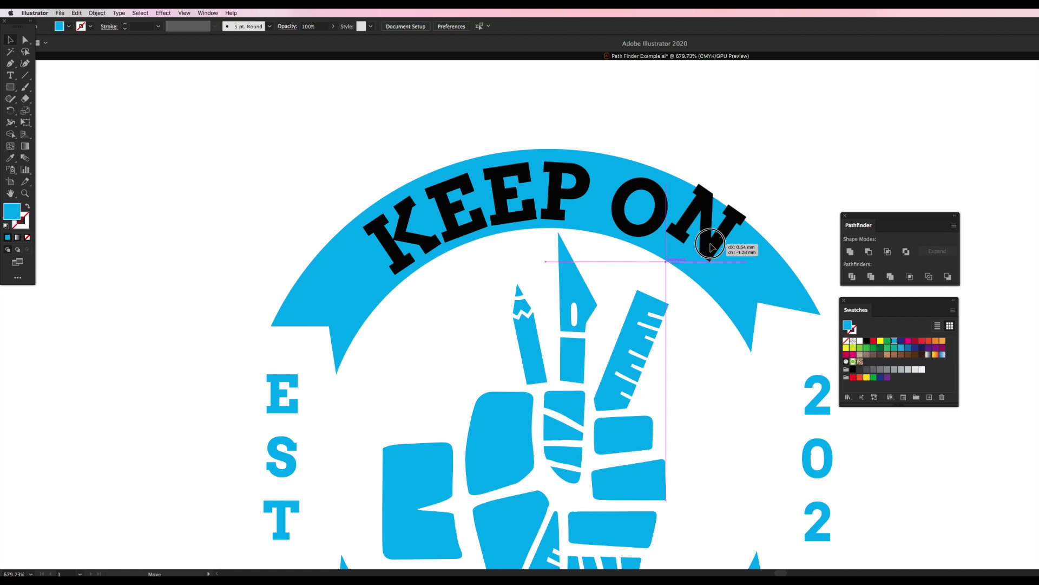
left_click(652, 217)
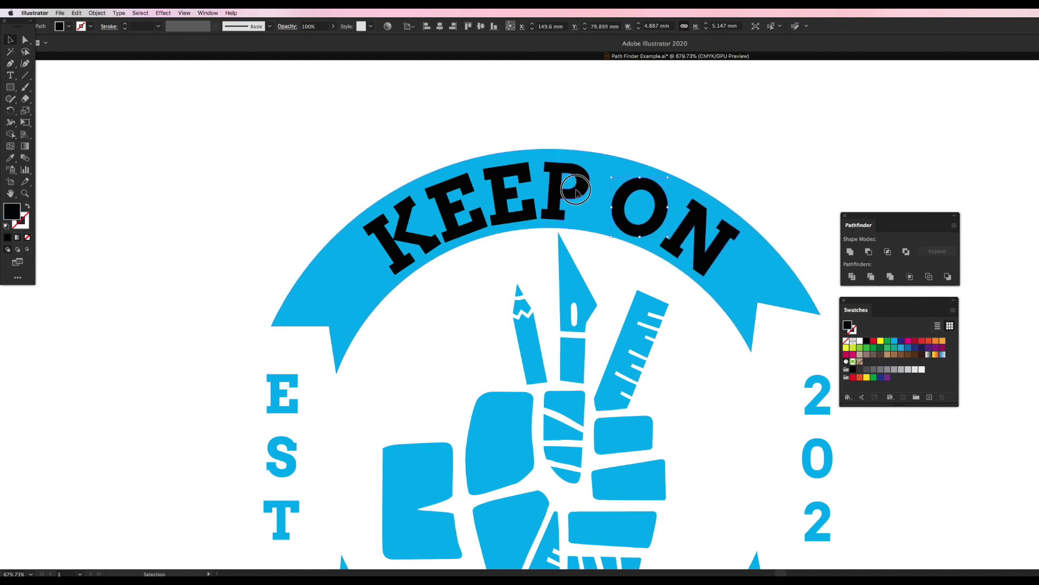
left_click_drag(460, 224, 460, 224)
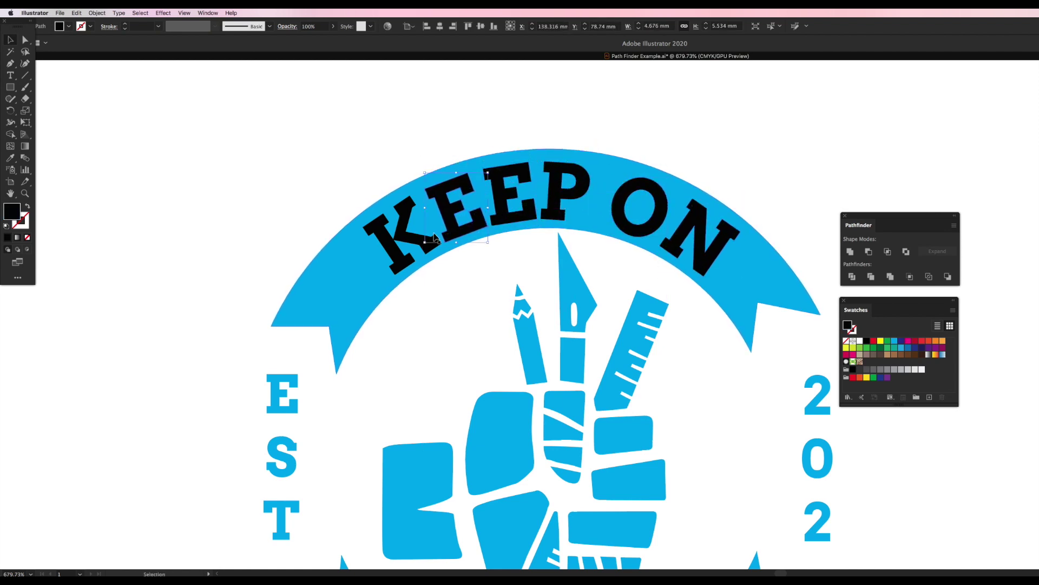
left_click(399, 221)
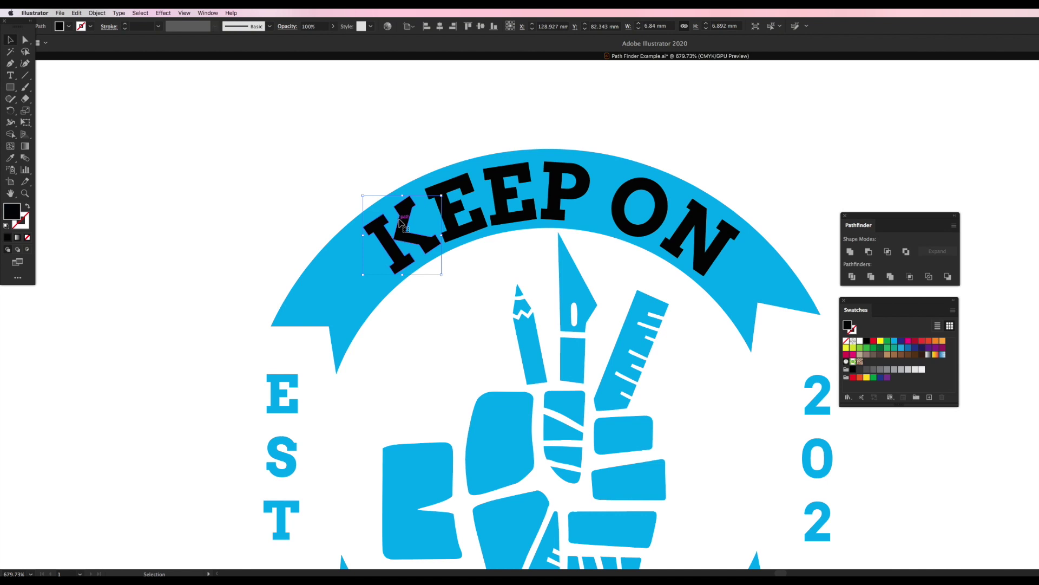
left_click(719, 254)
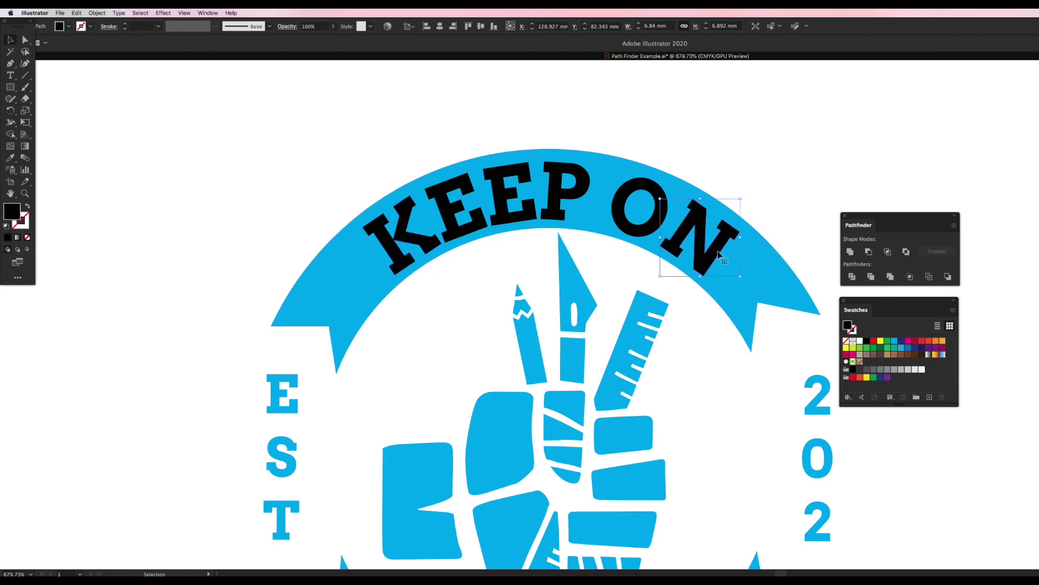
left_click(881, 343)
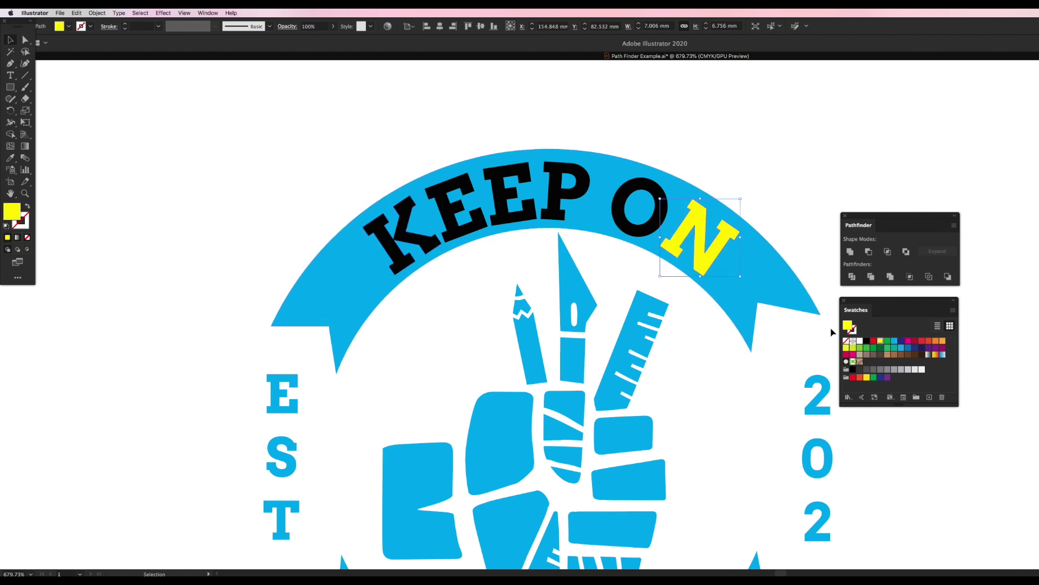
Make the P of KEEP magenta and the K white.
left_click(566, 216)
left_click(851, 356)
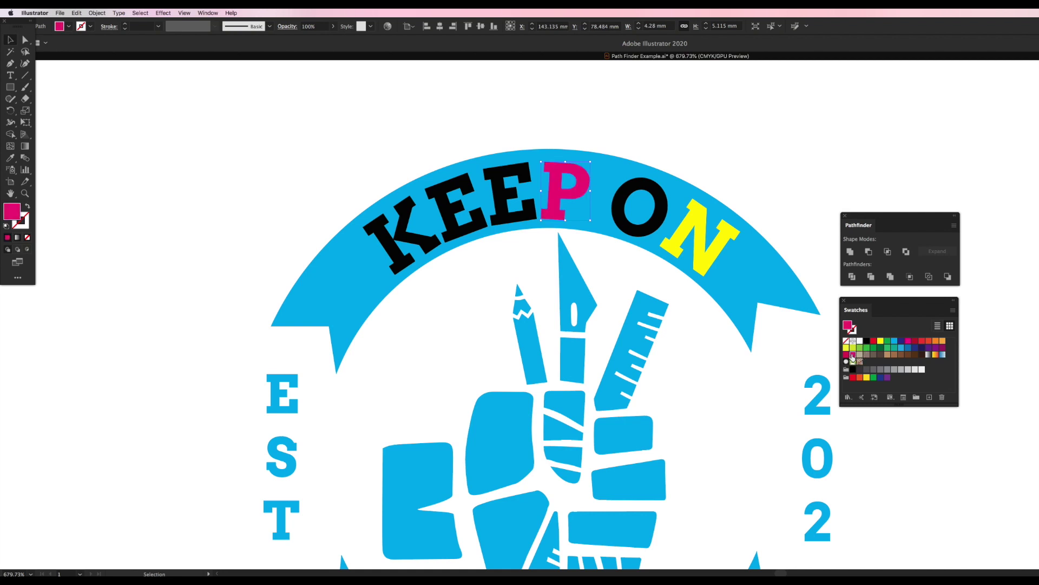
left_click(425, 239)
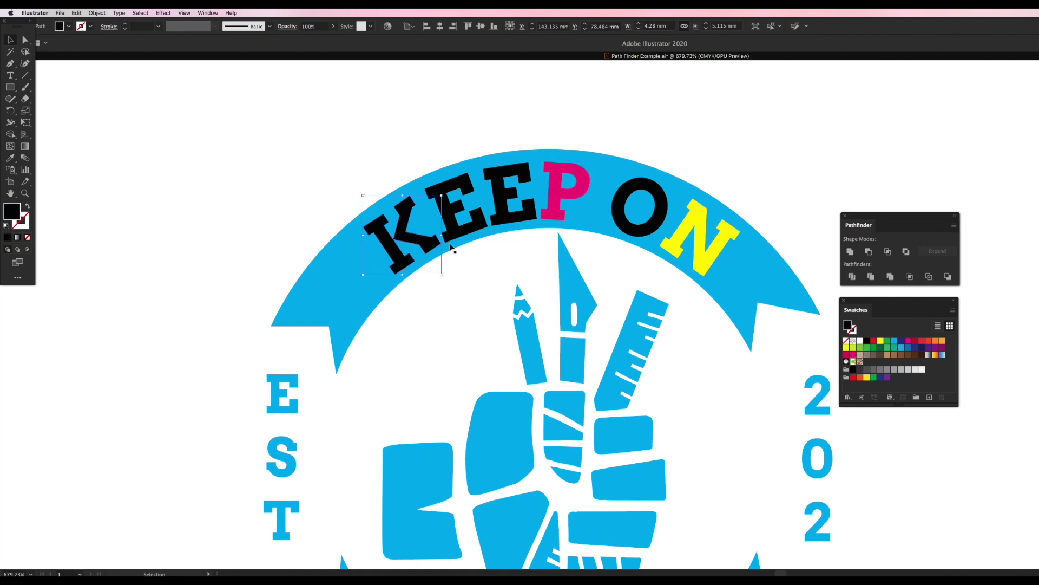
left_click(858, 342)
left_click(466, 219, "shift")
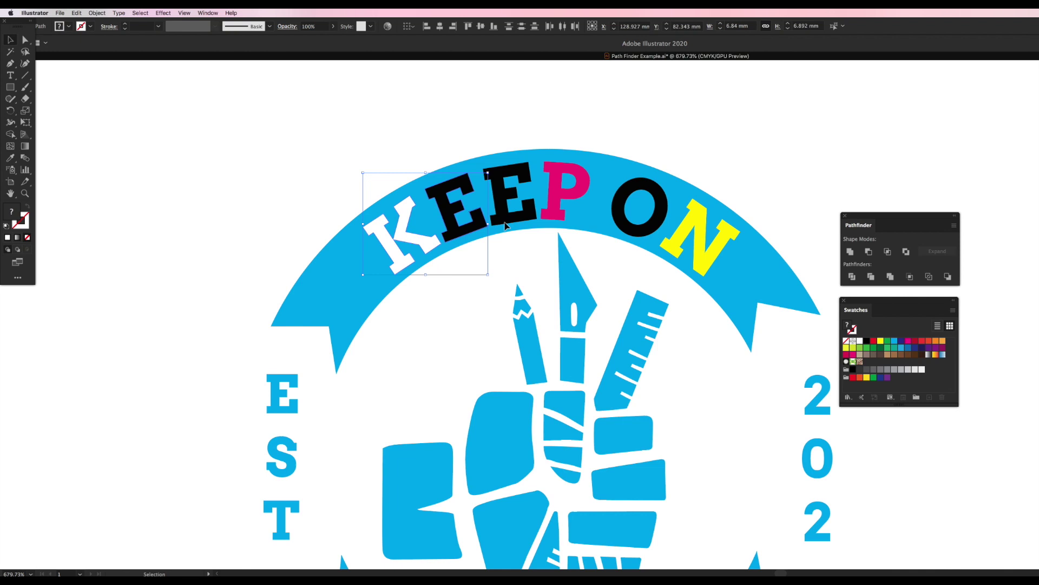
Select all the KEEP ON letters, trial moving them above the banner, then undo.
left_click(509, 217, "shift")
left_click(551, 216, "shift")
left_click(664, 231, "shift")
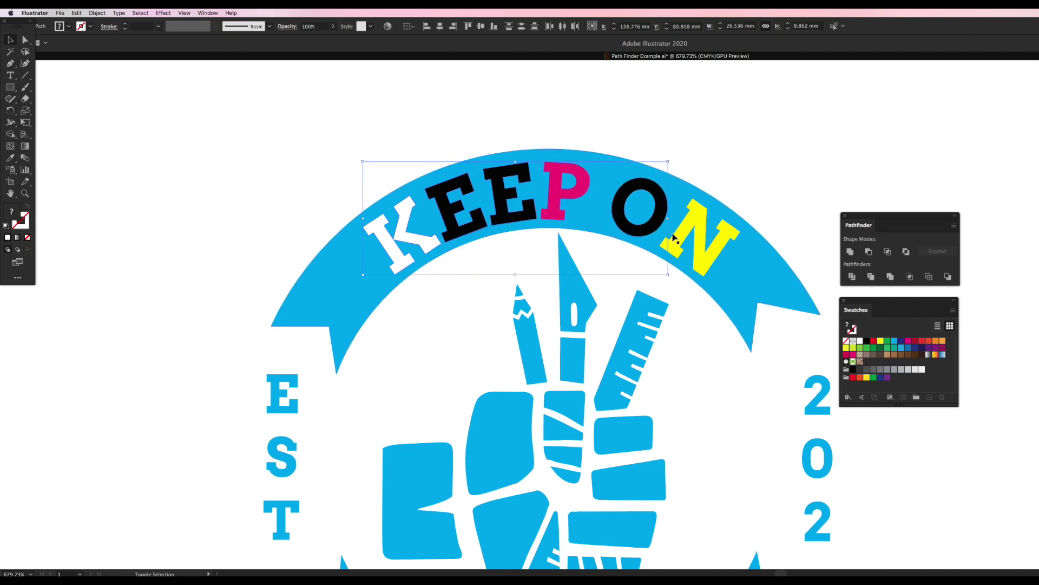
left_click(674, 238, "shift")
left_click_drag(701, 208, 715, 155)
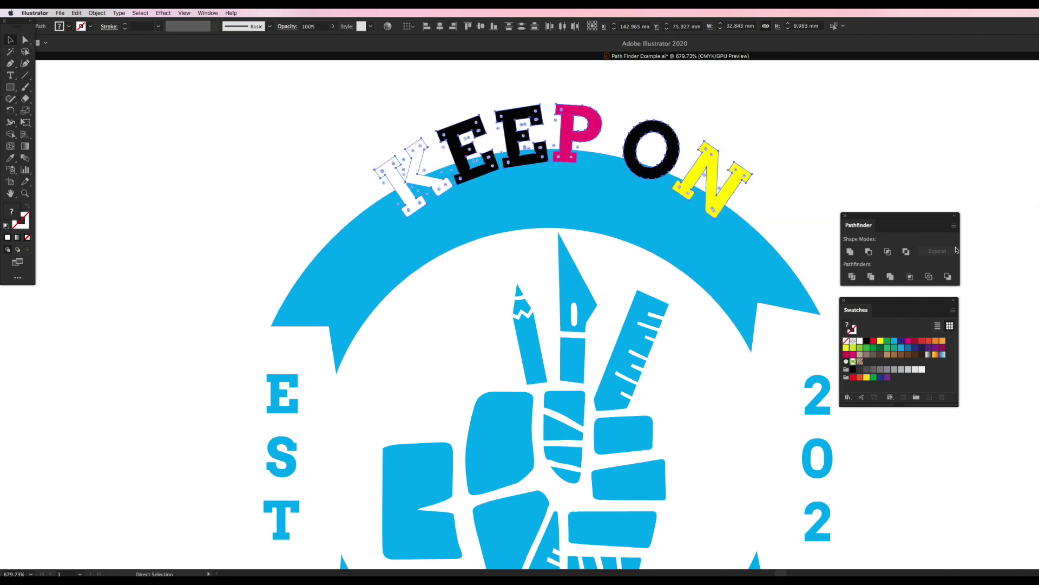
key("super+z")
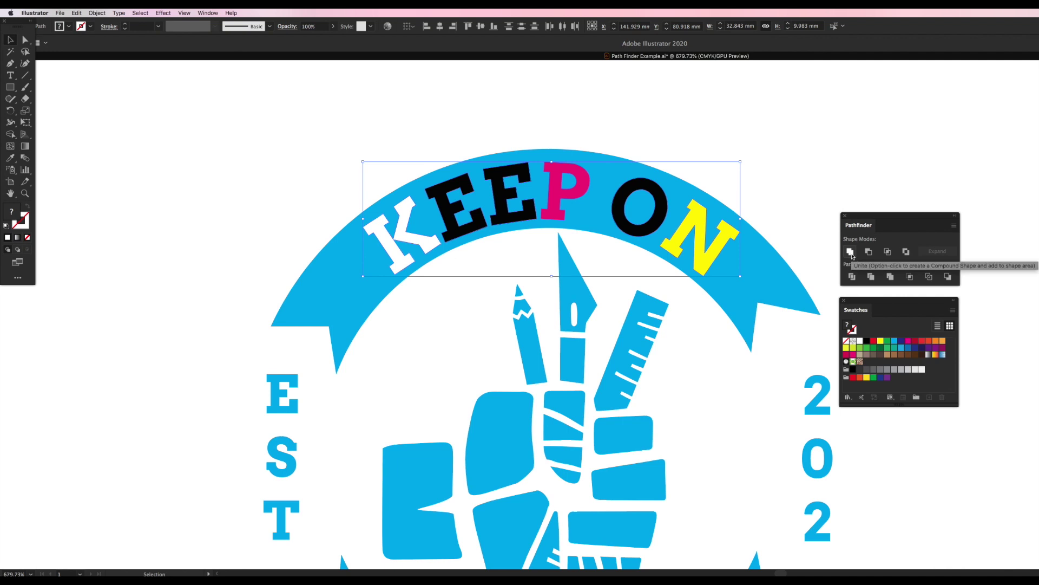
Move the Pathfinder panel near the artwork, trial uniting the letters, then undo.
left_click_drag(866, 225, 501, 88)
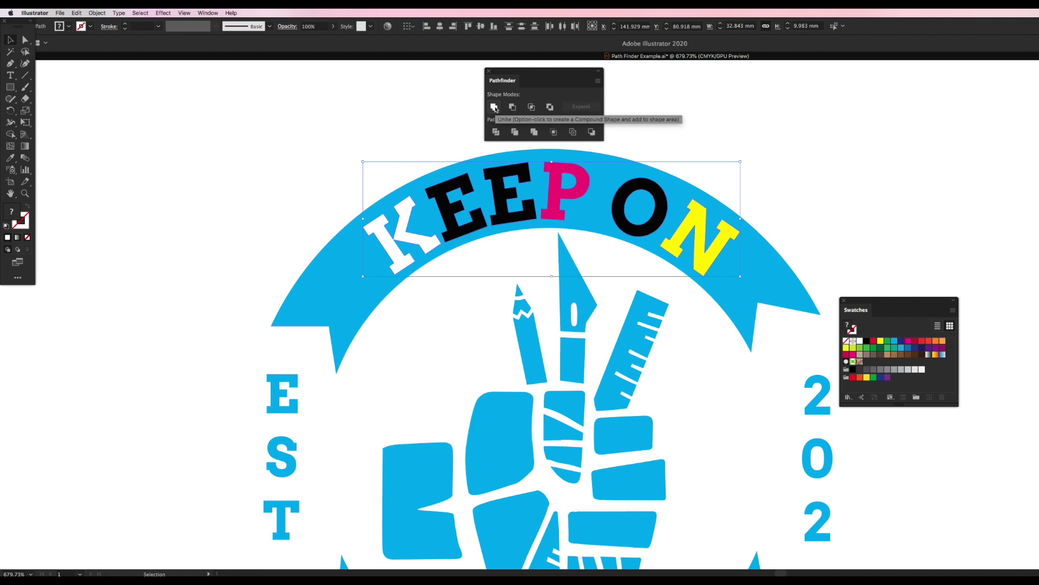
left_click(494, 107)
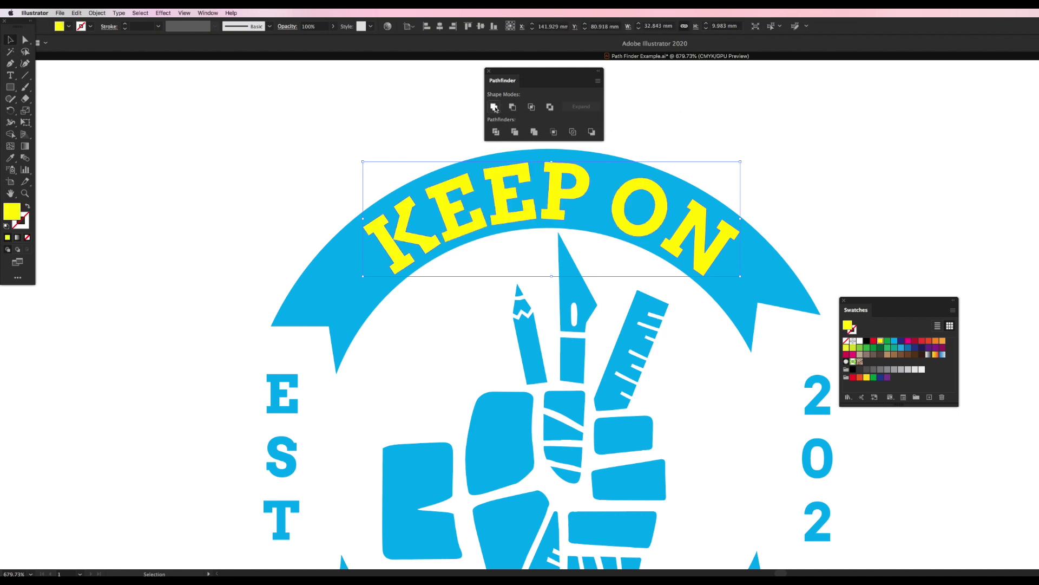
key("super+z")
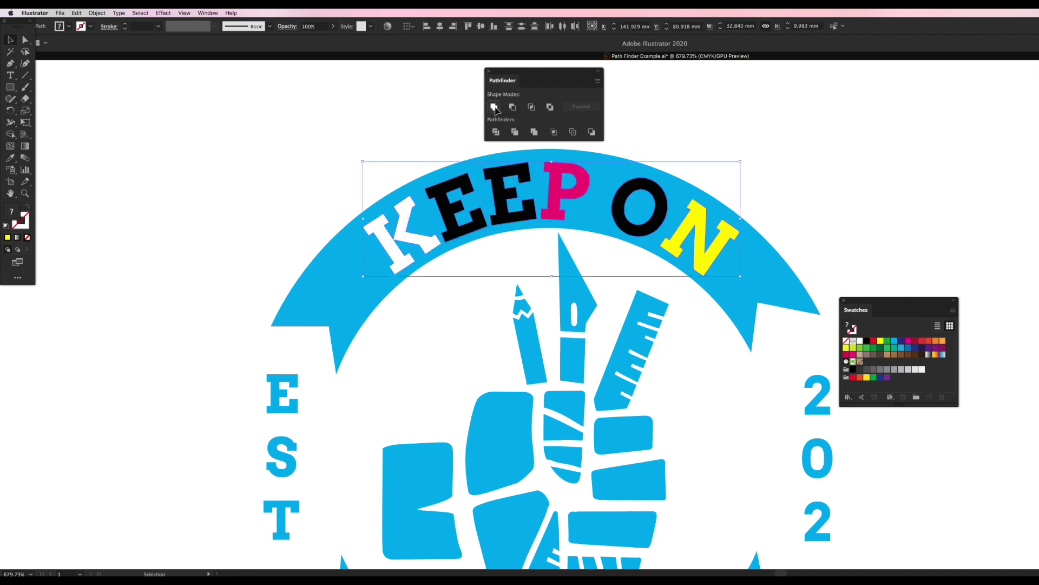
Starting from the magenta P, select K, both E's, O and N and unite them into one shape.
left_click(706, 99)
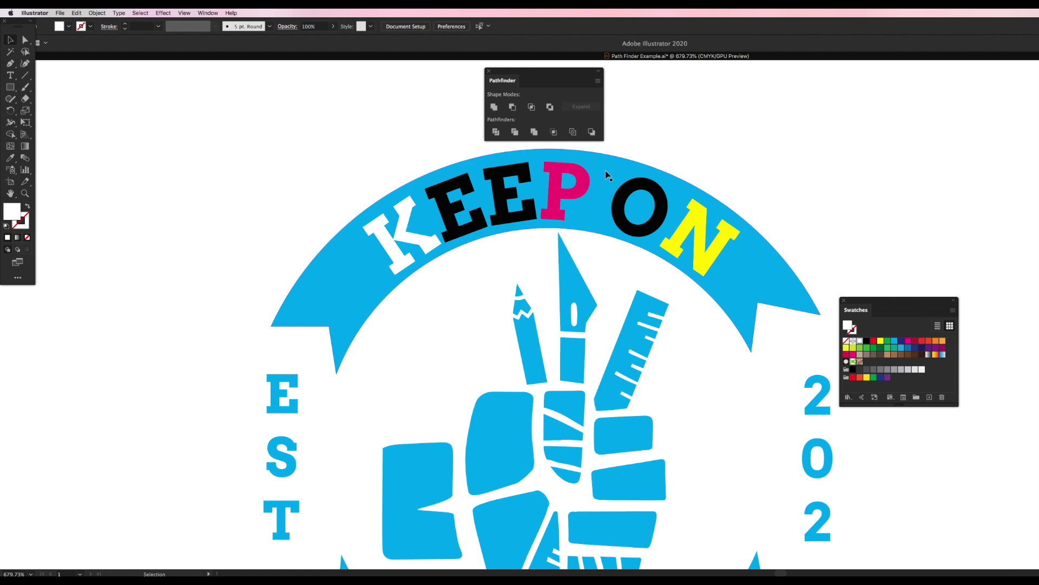
left_click(562, 201)
key("super")
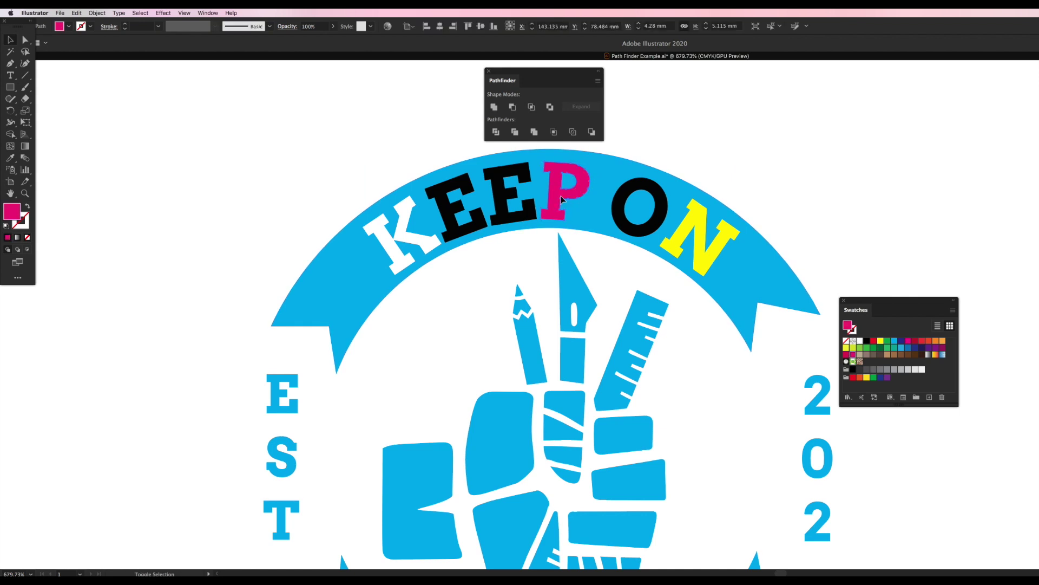
left_click(458, 211, "shift")
left_click(401, 232, "shift")
left_click(493, 225, "shift")
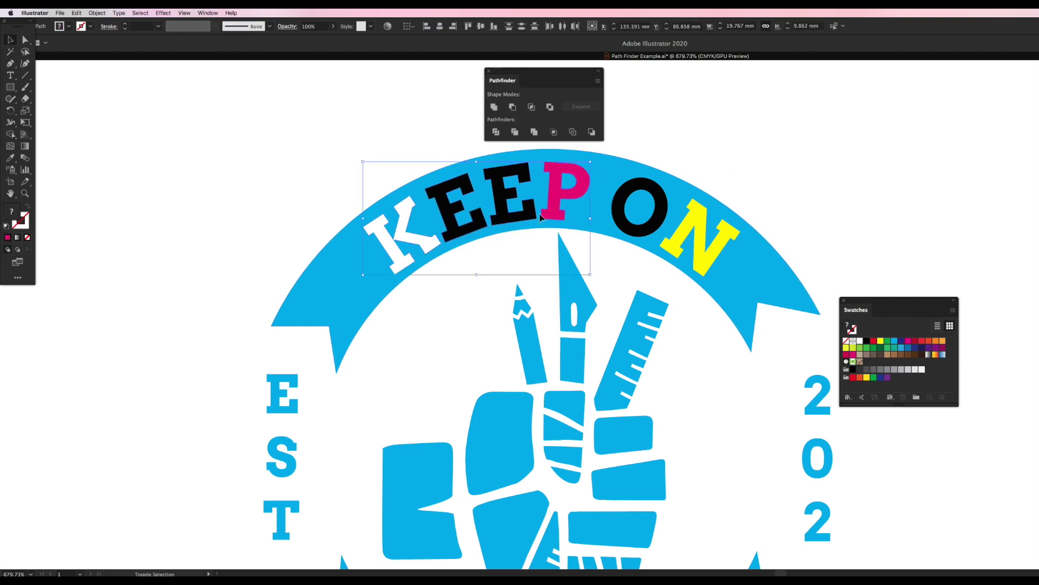
left_click(639, 209, "shift")
left_click(698, 238, "shift")
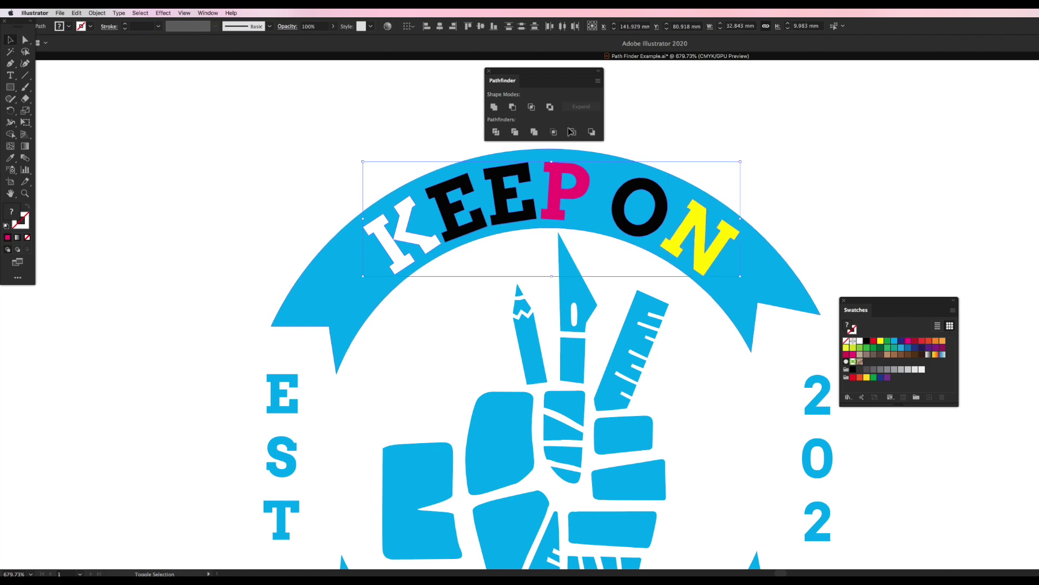
left_click(496, 107)
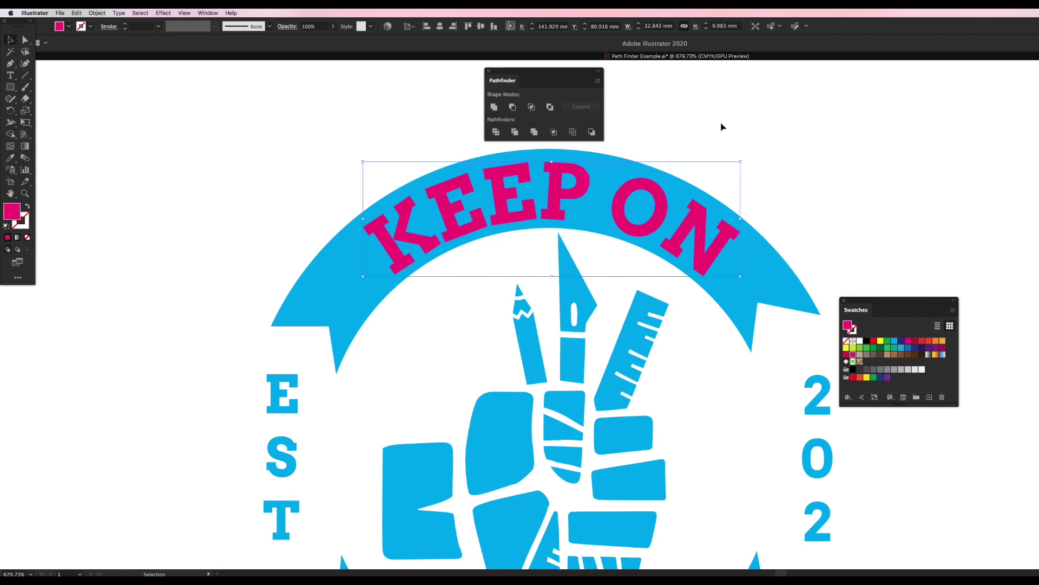
left_click(749, 130)
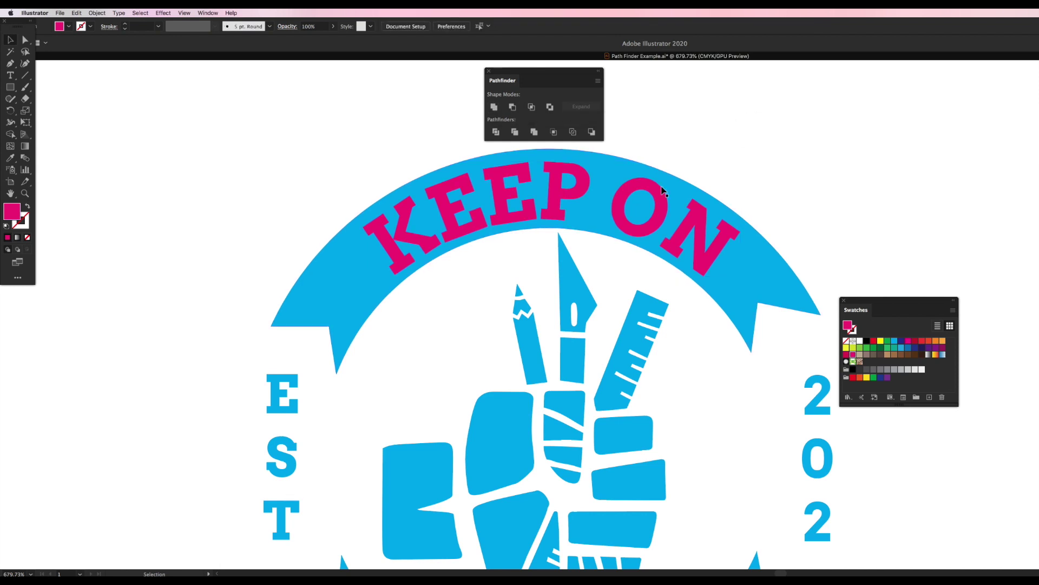
Fill the ribbon banner path with black using Direct Selection.
left_click(768, 260)
key("a")
key("v")
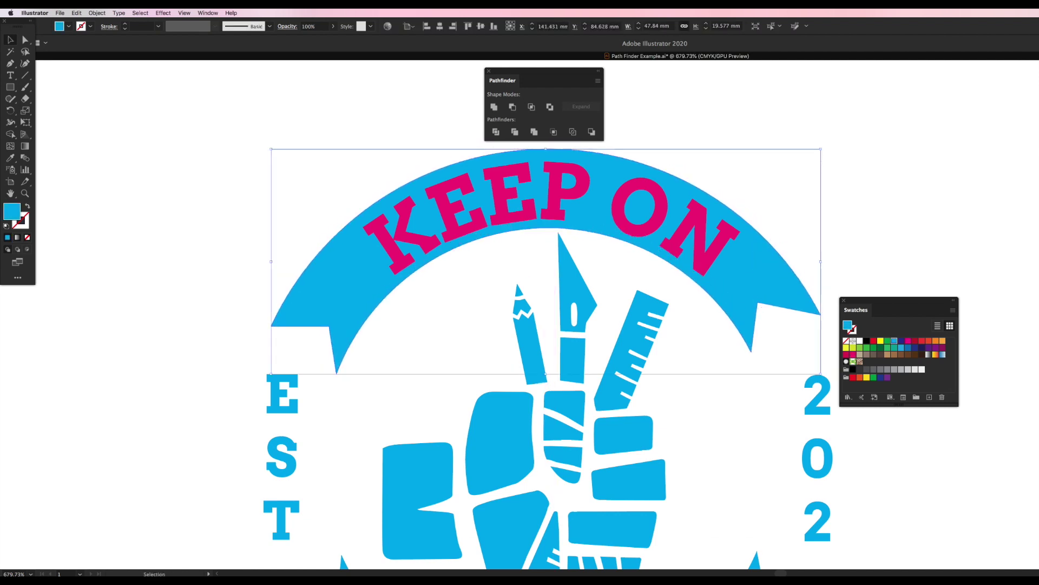
left_click(25, 41)
left_click(830, 186)
left_click(749, 268)
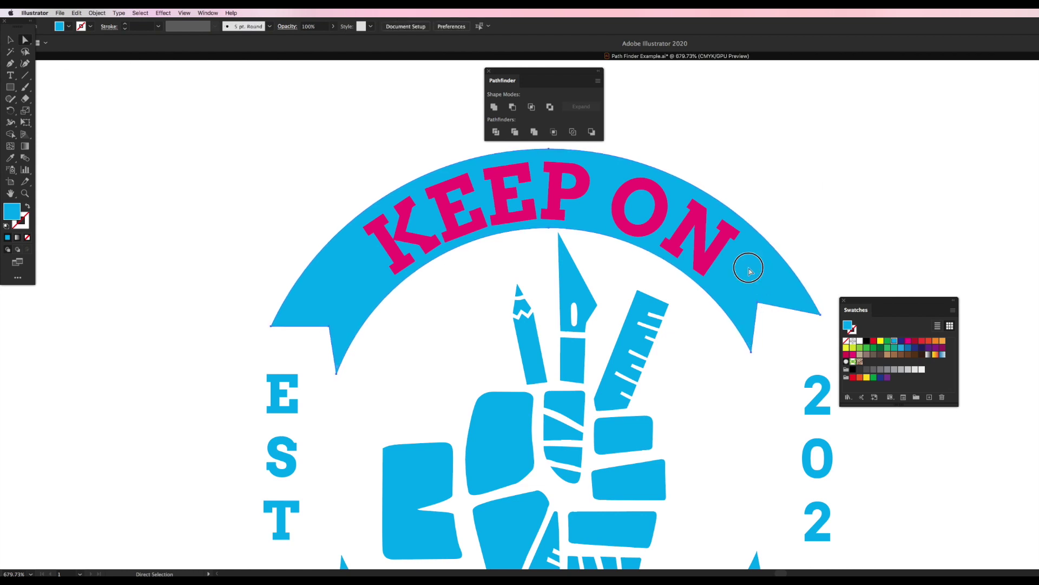
left_click(866, 341)
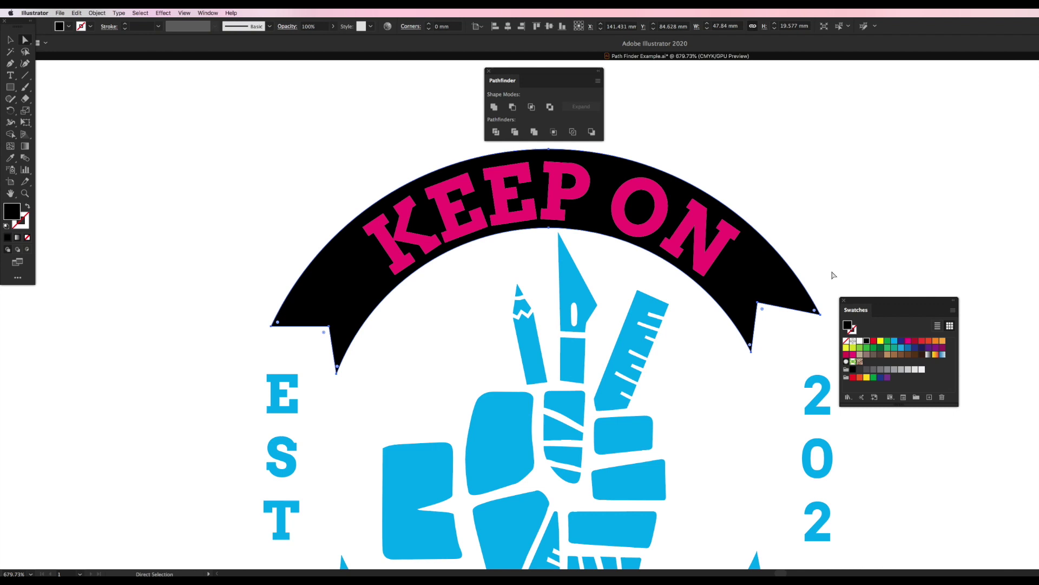
left_click(828, 242)
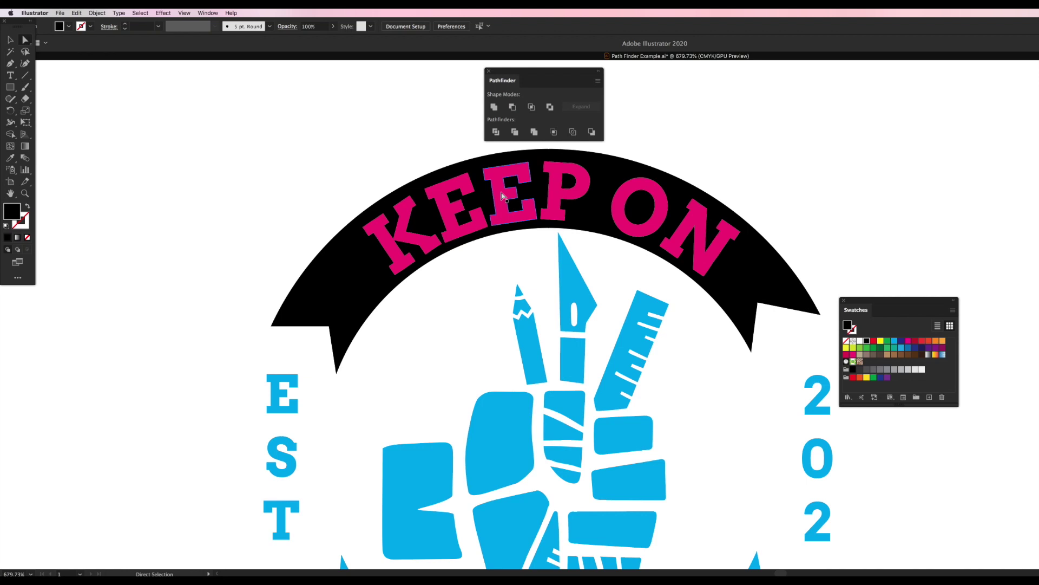
Make the second E of KEEP white, then select the whole KEEP ON lettering.
left_click(502, 197)
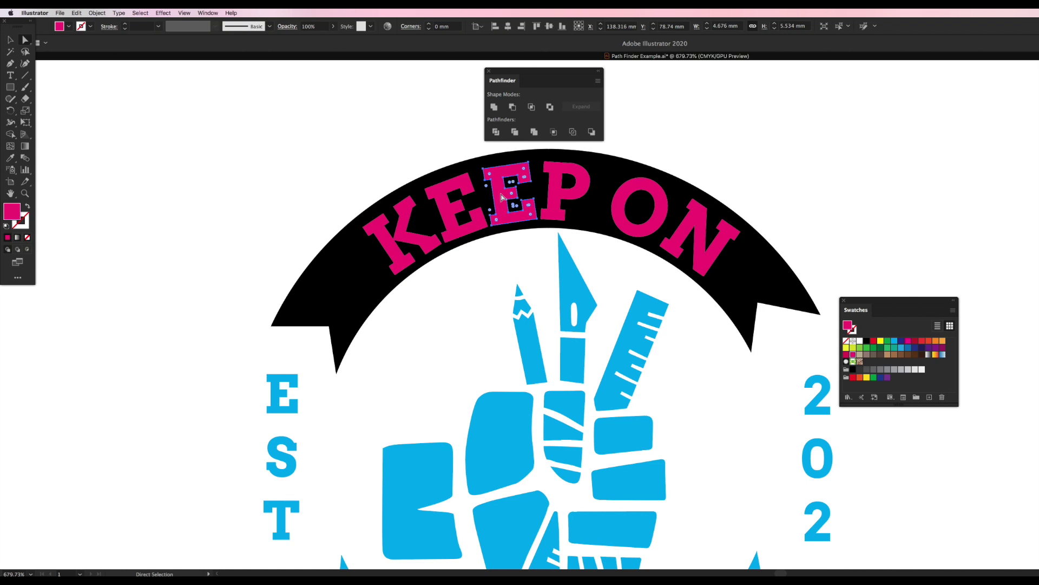
left_click(860, 342)
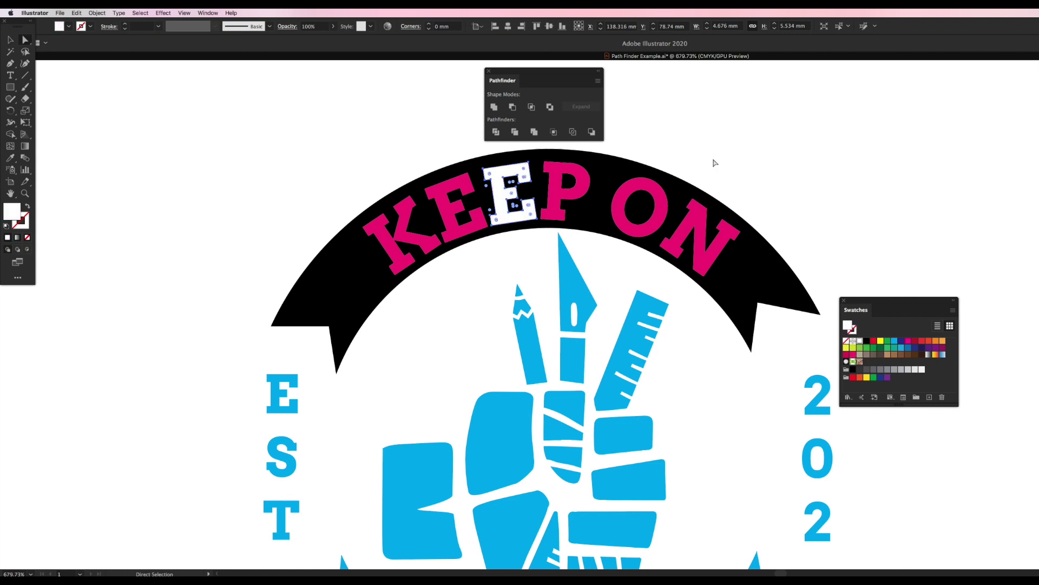
left_click(728, 141)
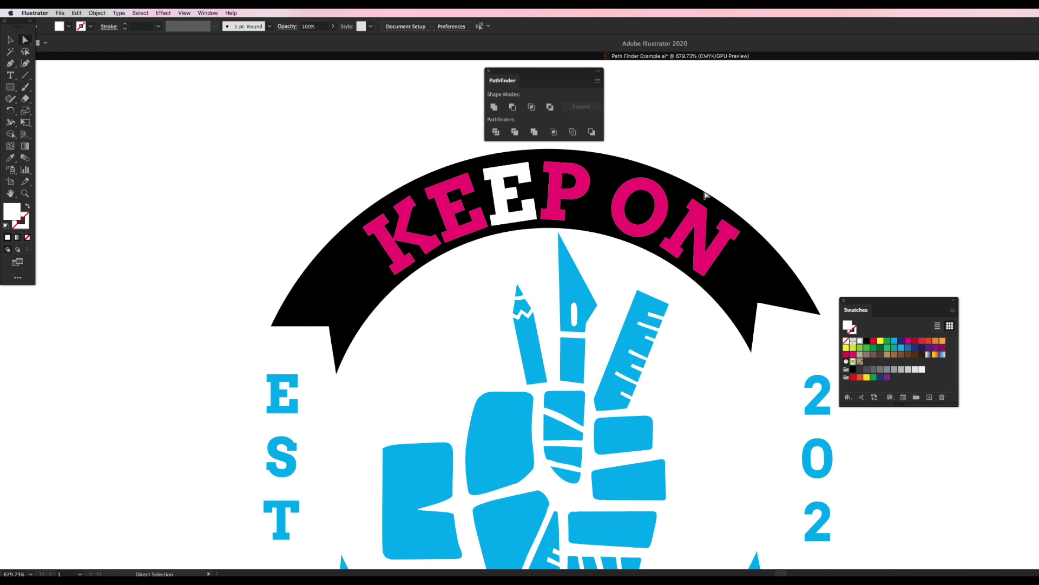
key("v")
left_click(655, 230)
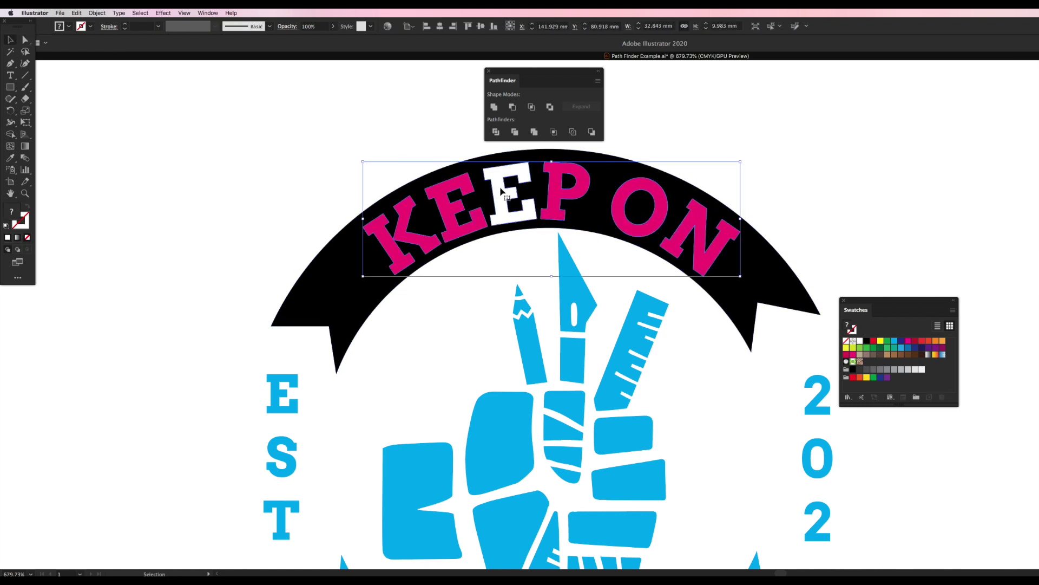
Ungroup the KEEP ON letters via Object > Ungroup and clear the selection.
left_click(91, 12)
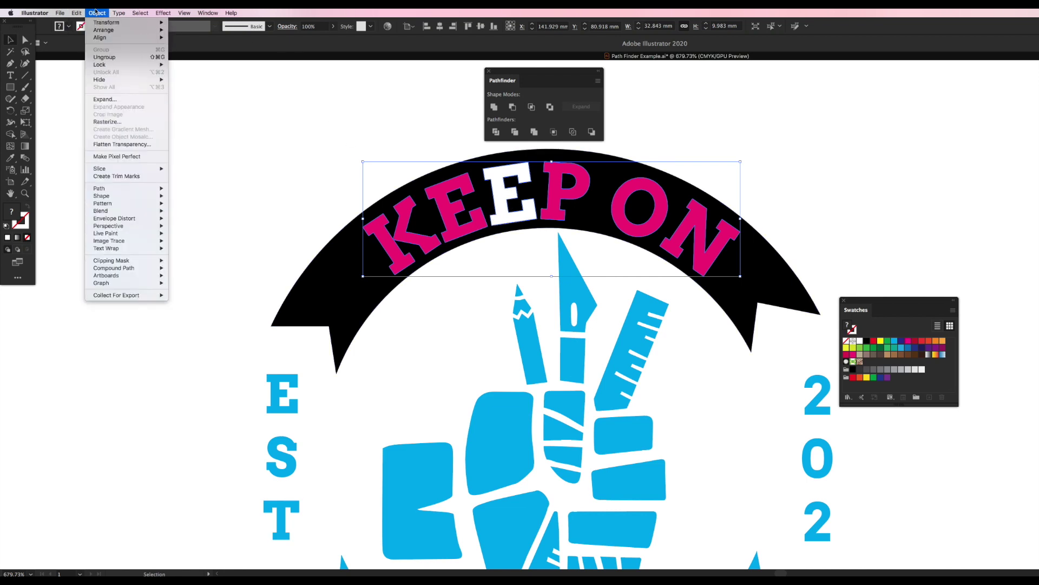
left_click(108, 58)
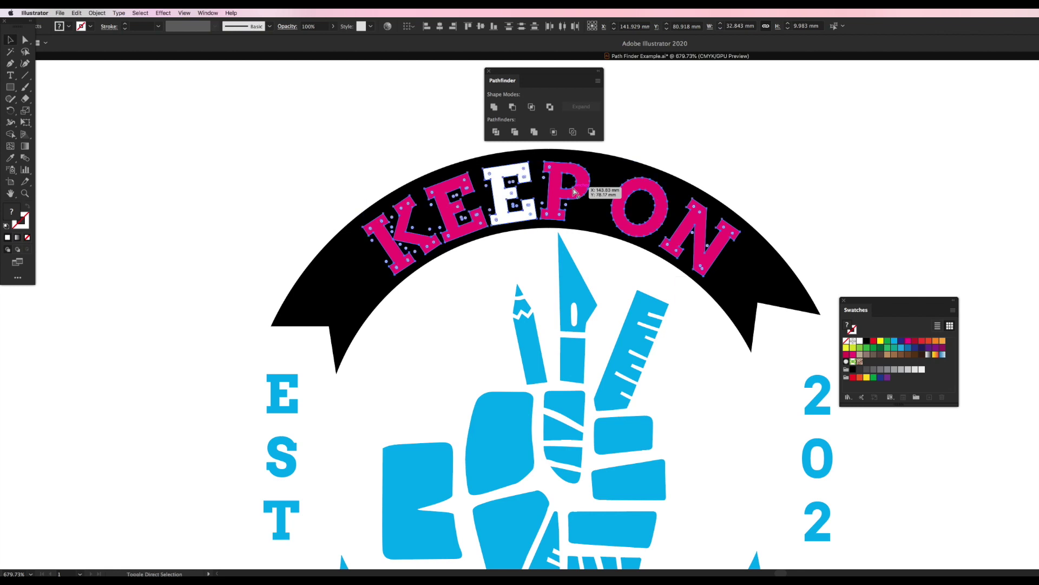
key("super+shift+a")
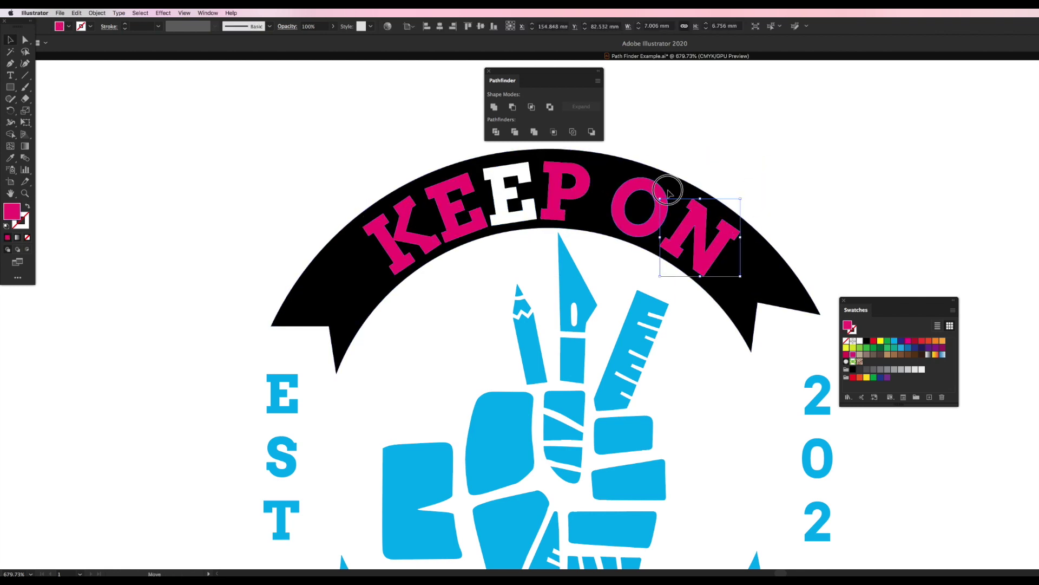
Select all the KEEP ON letters, white E included, and unite them in Pathfinder.
left_click(664, 211)
left_click(698, 226, "shift")
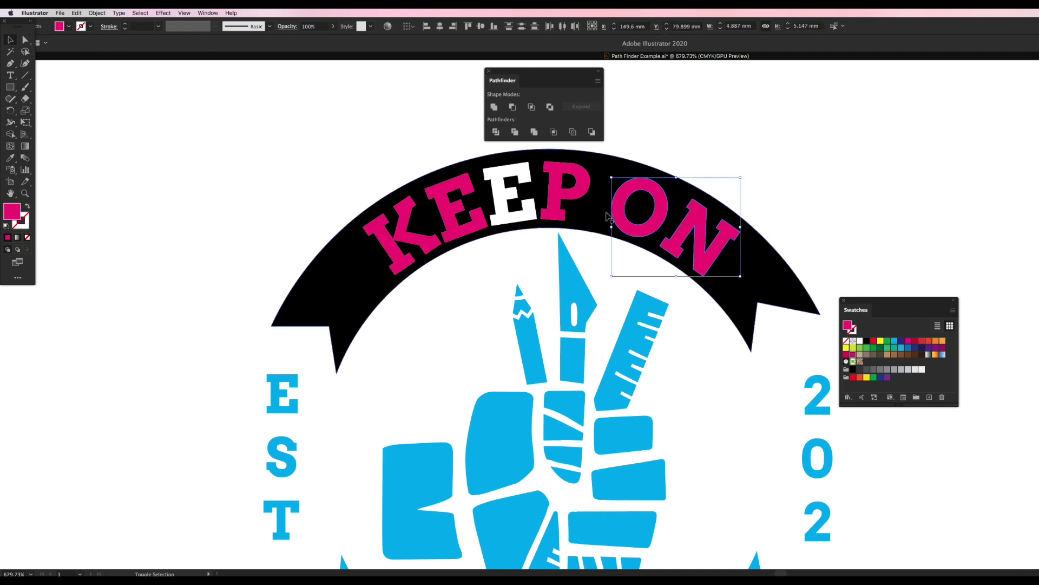
left_click(566, 202, "shift")
left_click(487, 219, "shift")
left_click(471, 227, "shift")
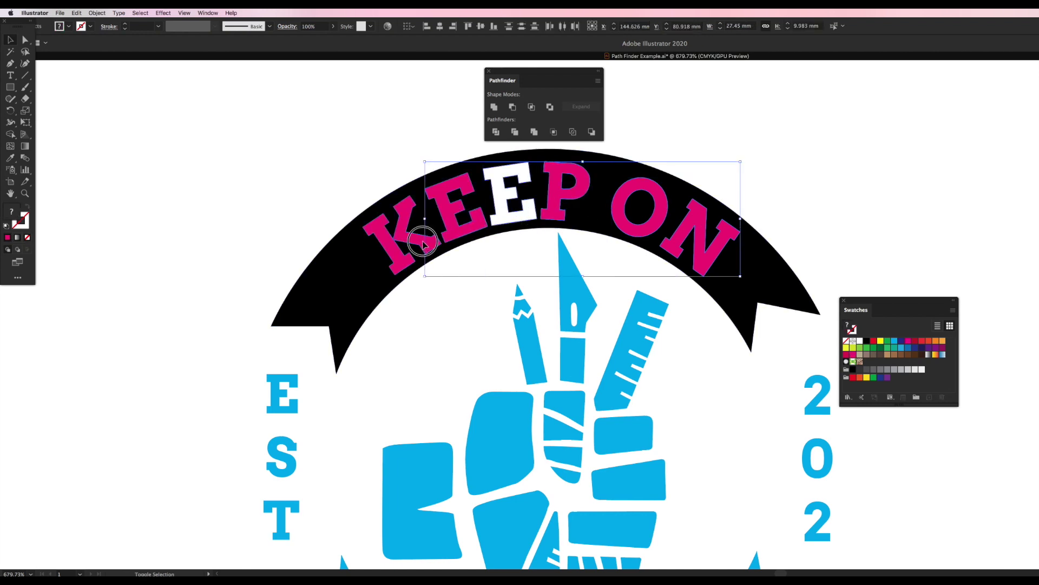
left_click(425, 189, "shift")
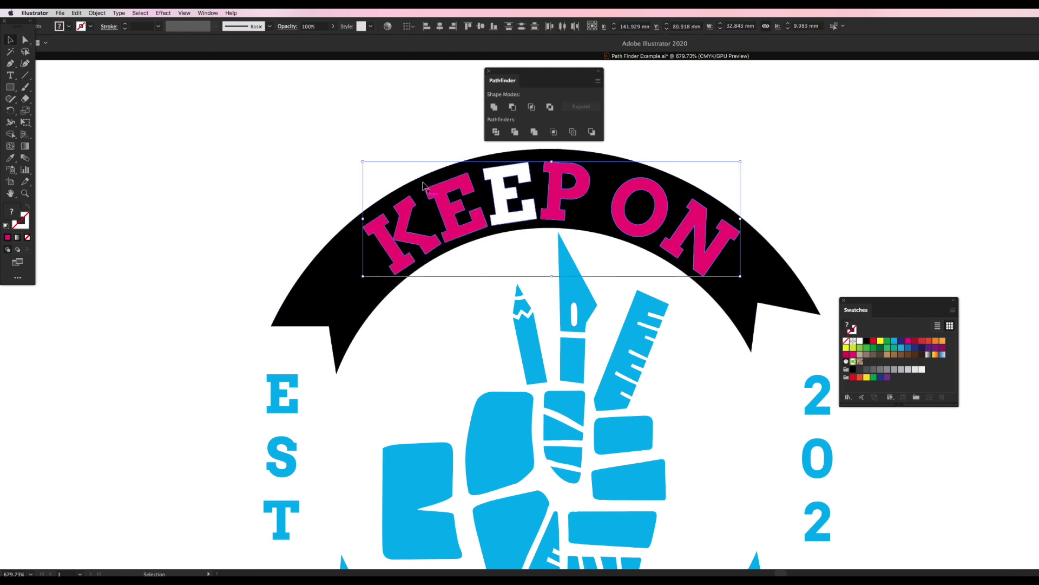
left_click(494, 108)
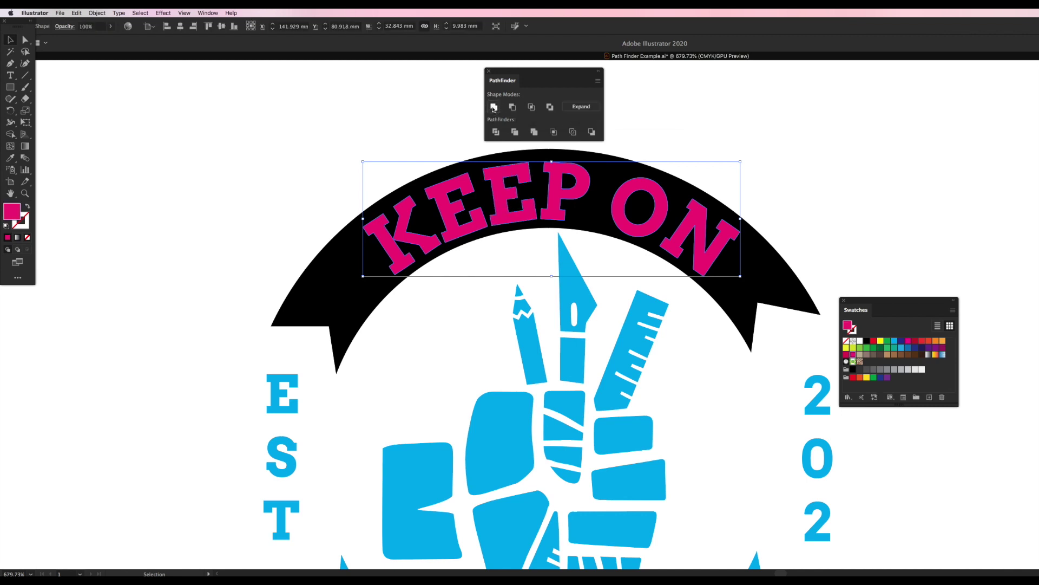
Expand the united KEEP ON shape into a single path and reselect the magenta lettering.
left_click(581, 107)
left_click(698, 110)
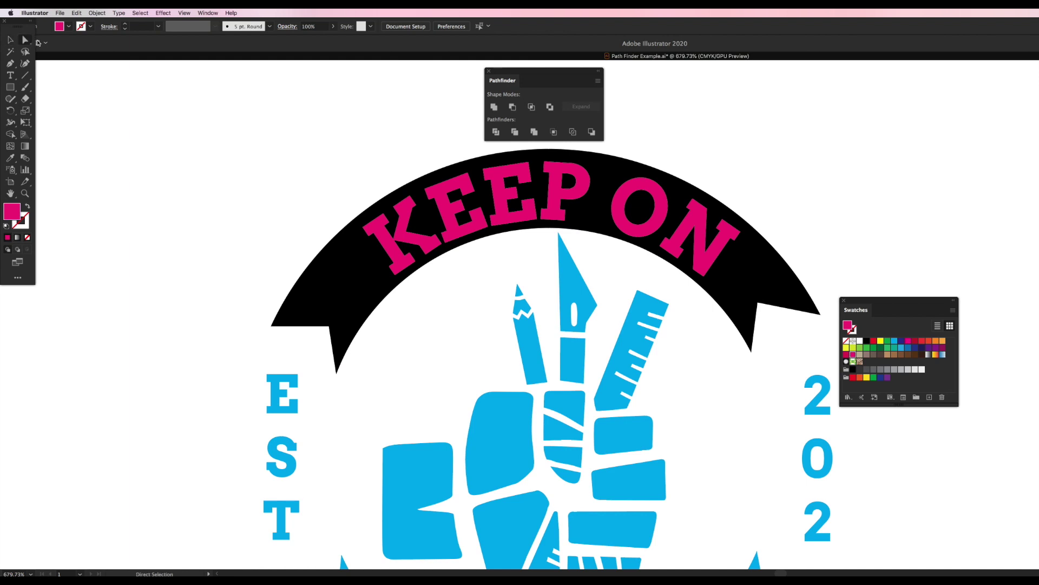
left_click(500, 198)
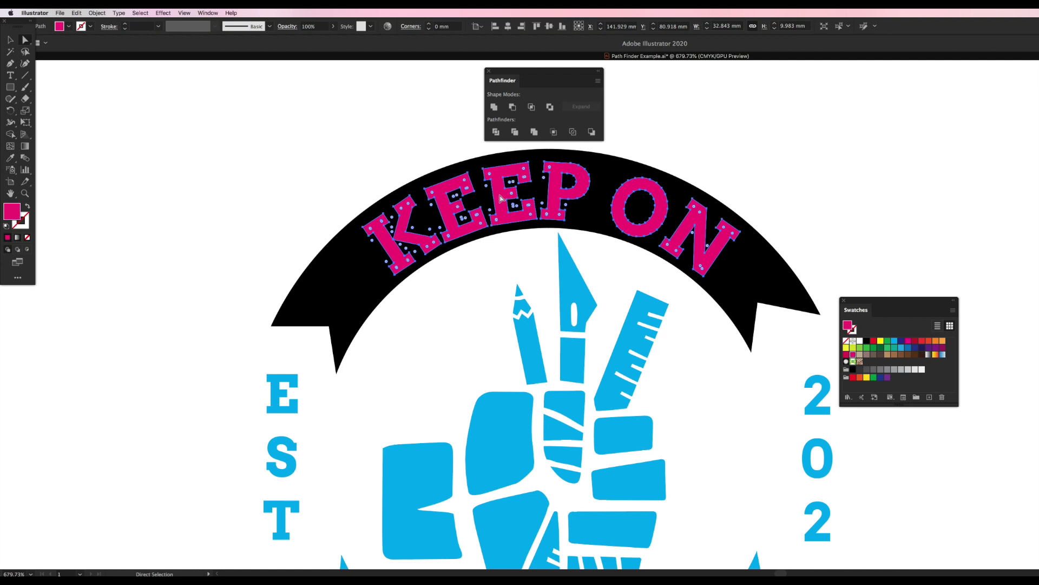
Fill the KEEP ON lettering white, then reselect it whole with the Selection tool.
left_click(858, 341)
left_click(824, 199)
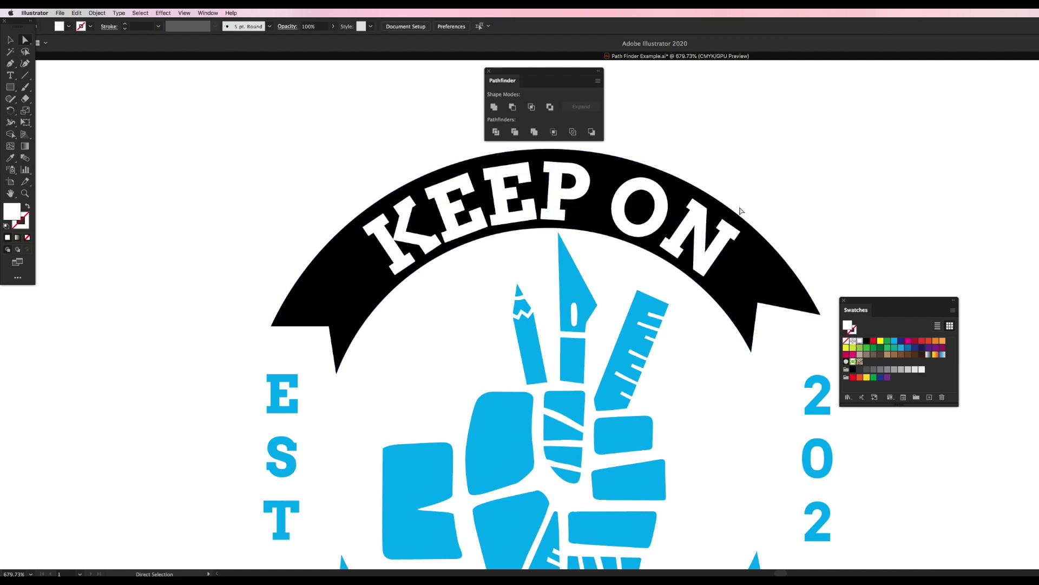
key("v")
mouse_move(702, 225)
left_mouse_down()
mouse_move(720, 209)
mouse_move(726, 222)
mouse_move(702, 225)
left_mouse_up()
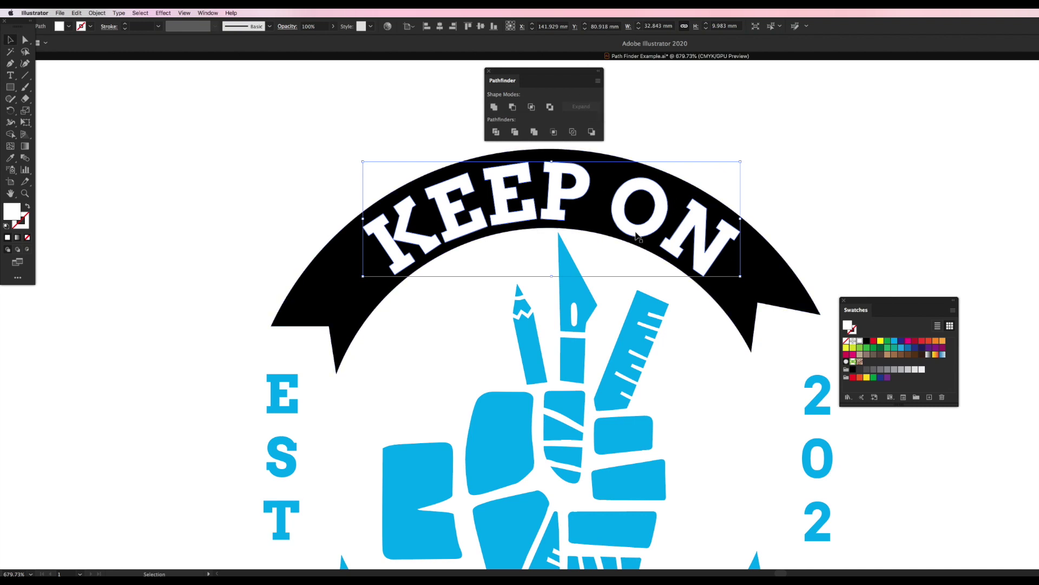
Select the black ribbon and lettering, then undo back to the earlier letter colours.
left_click(780, 285)
left_click(859, 163)
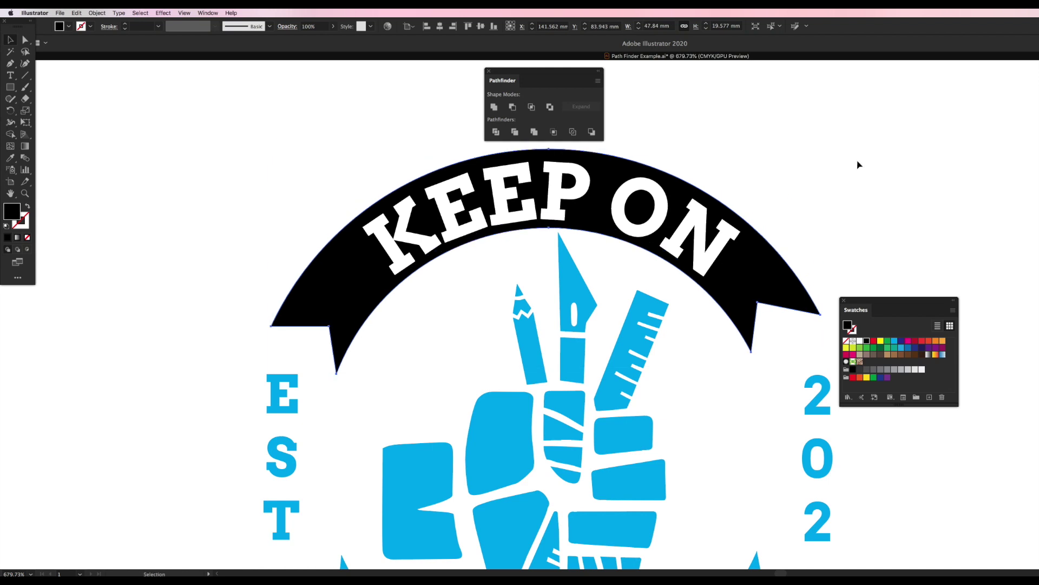
left_click(706, 250)
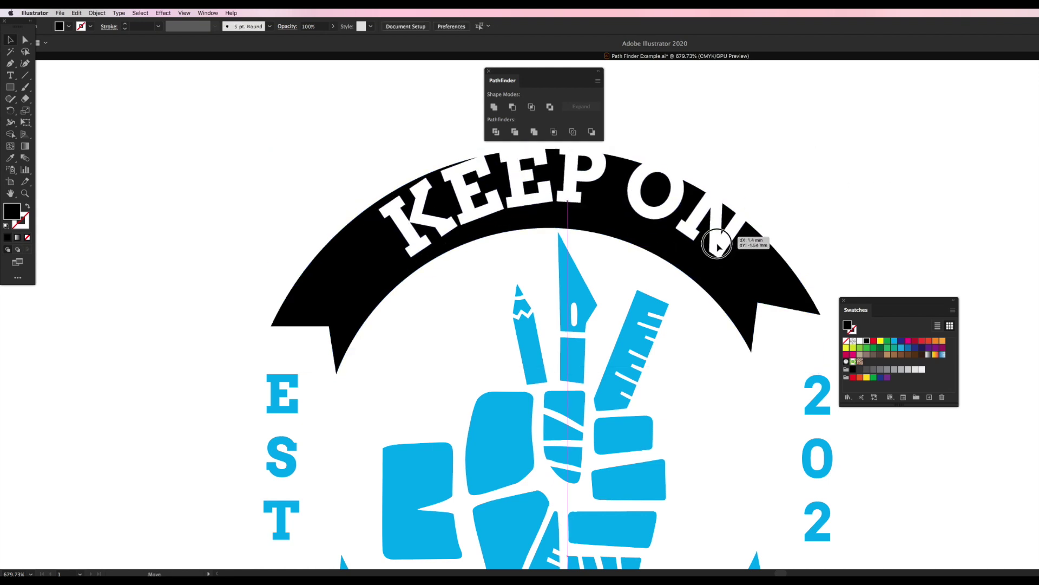
left_click(842, 177)
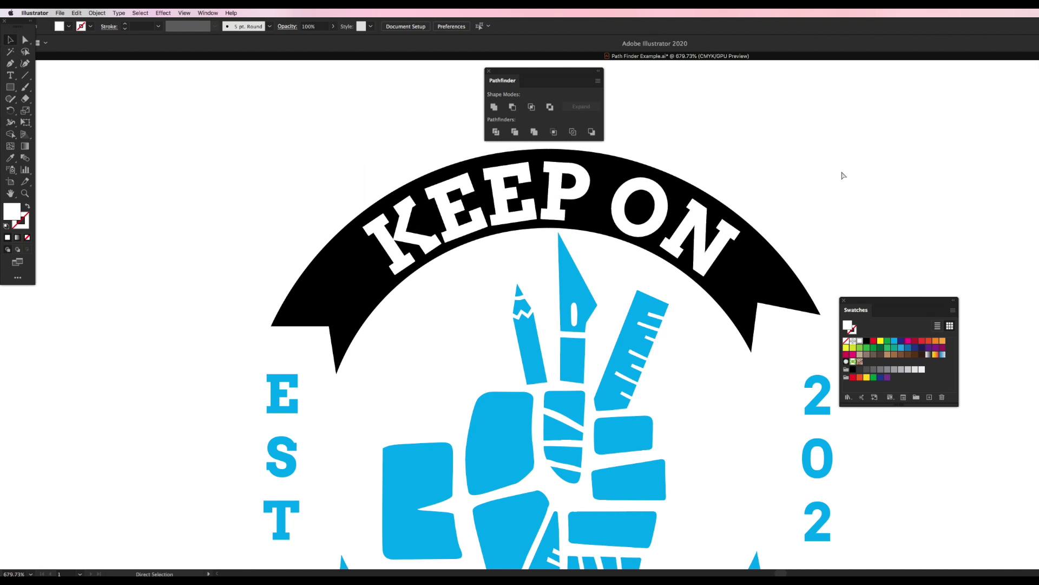
key("ctrl+z")
key("ctrl+z")
key("ctrl+z")
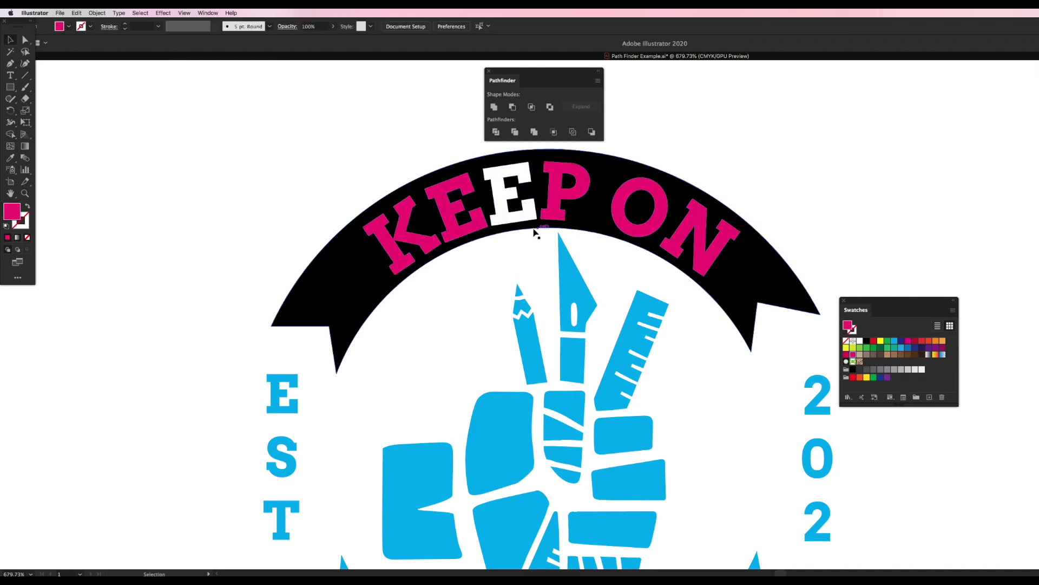
Colour the second E light grey, then select all KEEP ON letters and fill them white.
left_click(521, 220)
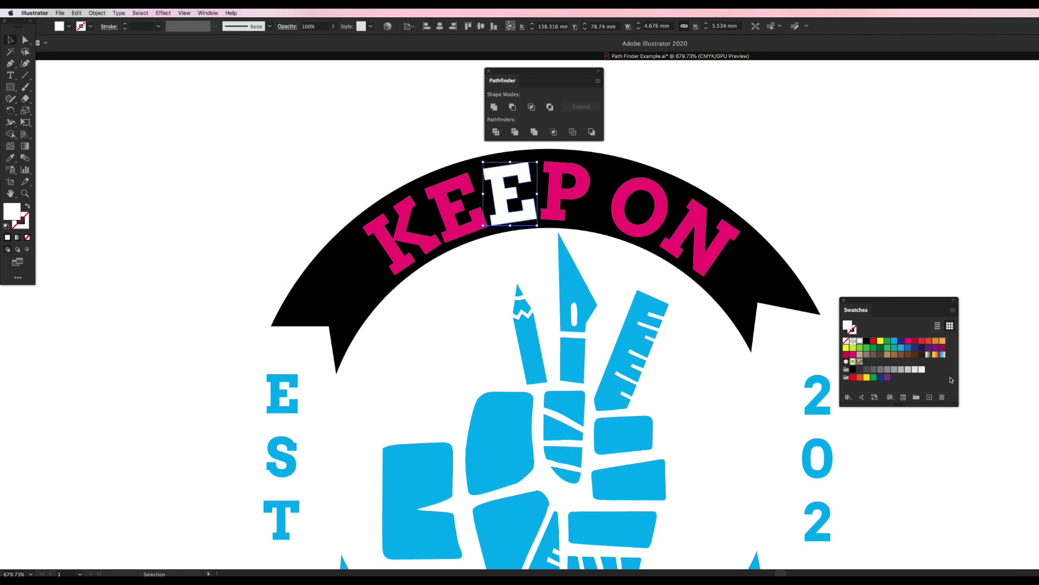
left_click(922, 371)
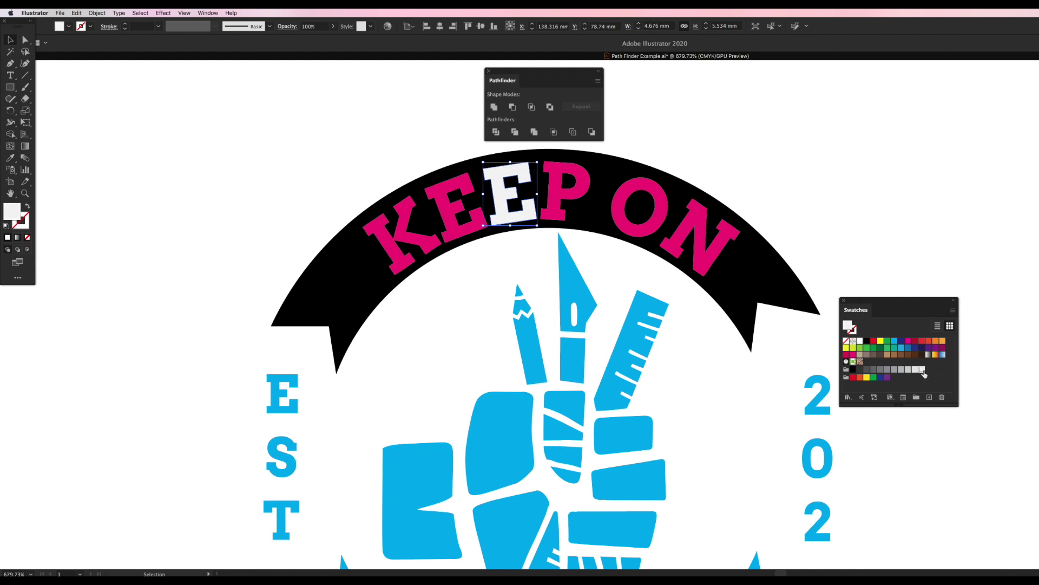
left_click(469, 240)
left_click_drag(361, 275, 569, 215)
left_click(618, 219, "shift")
left_click(698, 244, "shift")
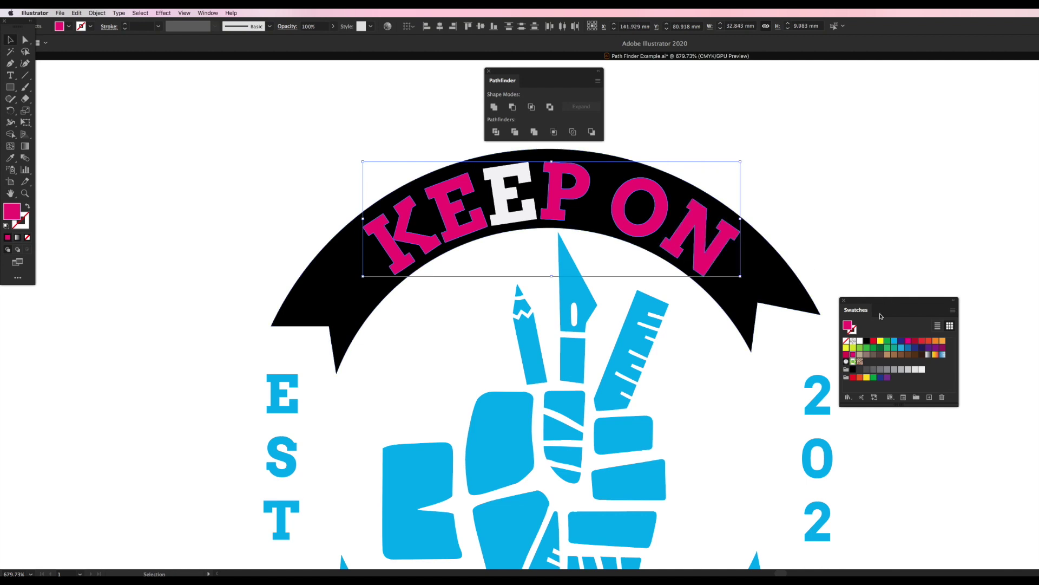
left_click(861, 342)
Inspect the second E's fill colour in the colour picker and cancel without changes.
left_click(866, 245)
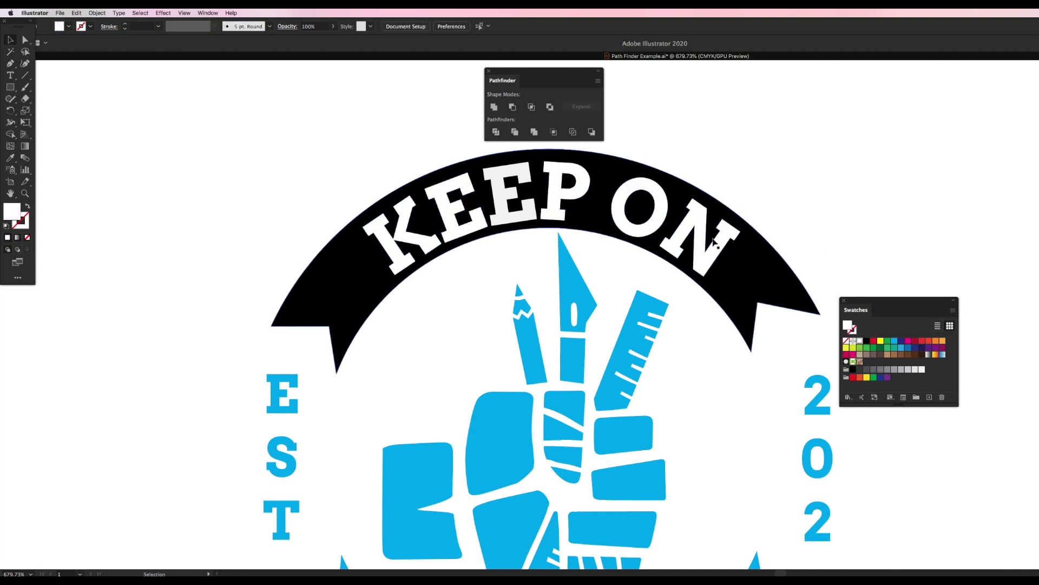
left_click(532, 216)
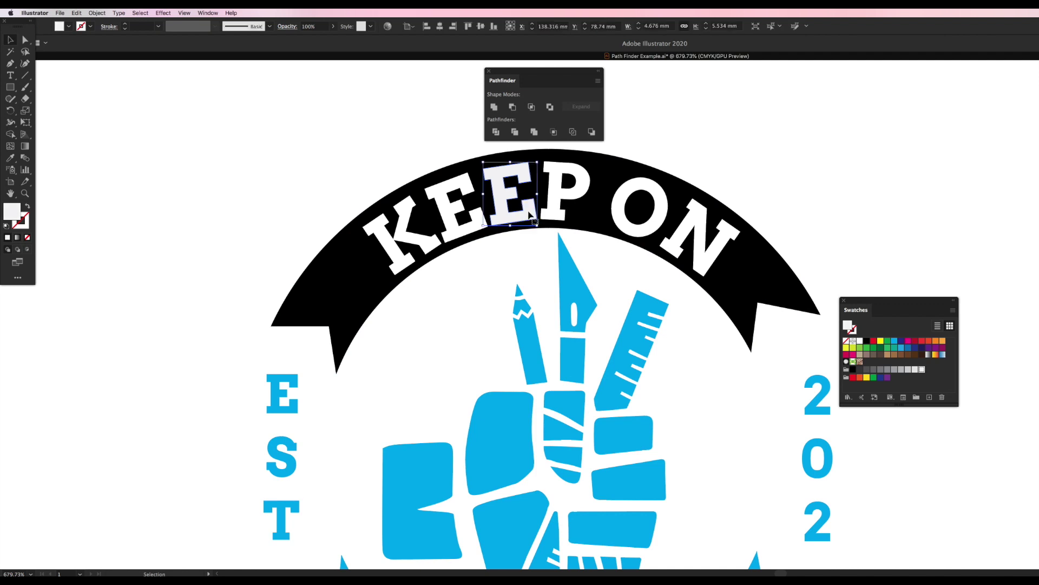
double_click(12, 215)
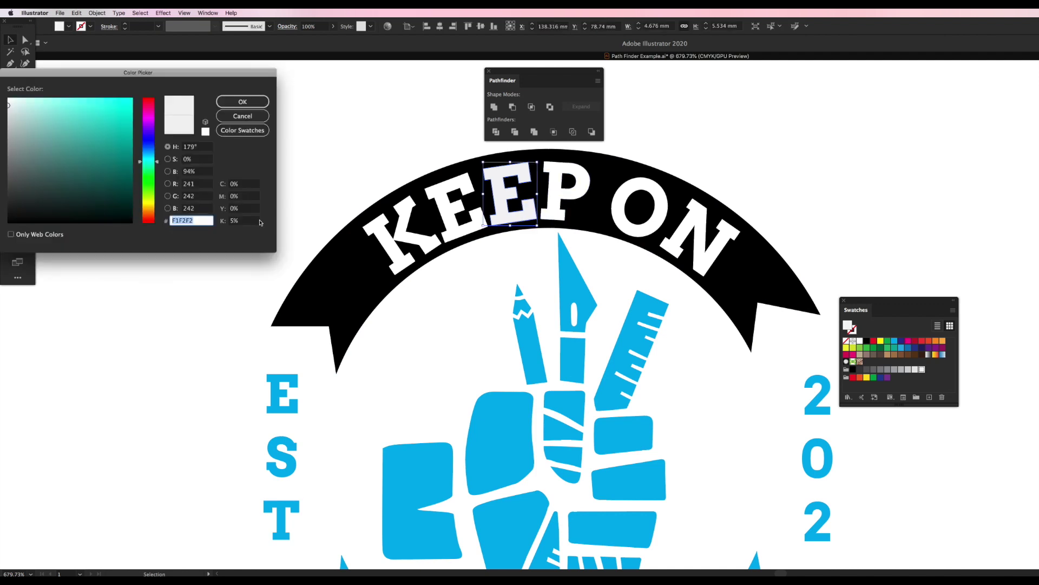
left_click(238, 116)
left_click(713, 133)
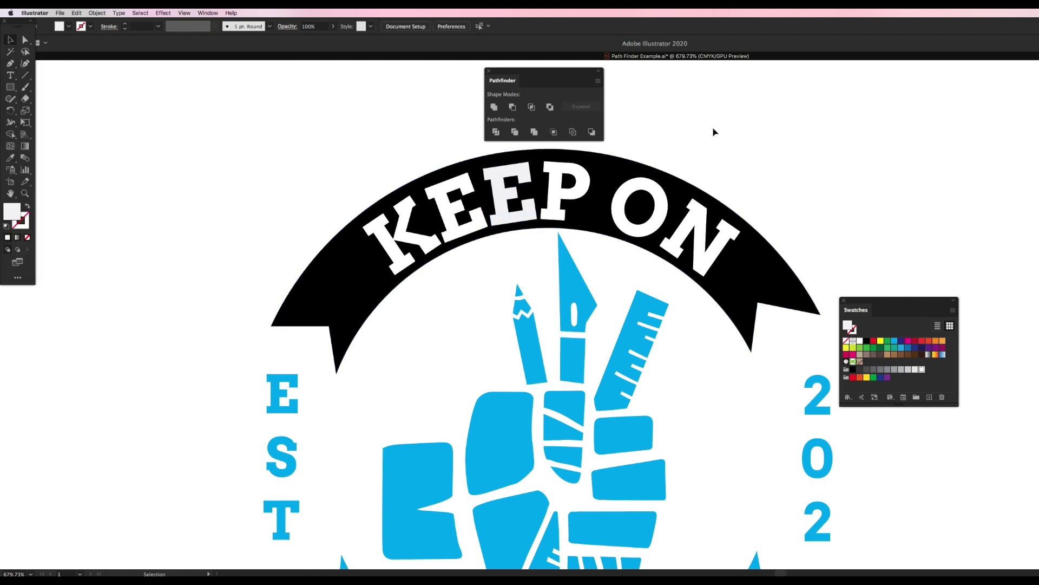
Select all six KEEP ON letters together, starting from the second E.
mouse_move(522, 221)
left_mouse_down()
mouse_move(490, 203)
mouse_move(523, 219)
mouse_move(511, 219)
left_mouse_up()
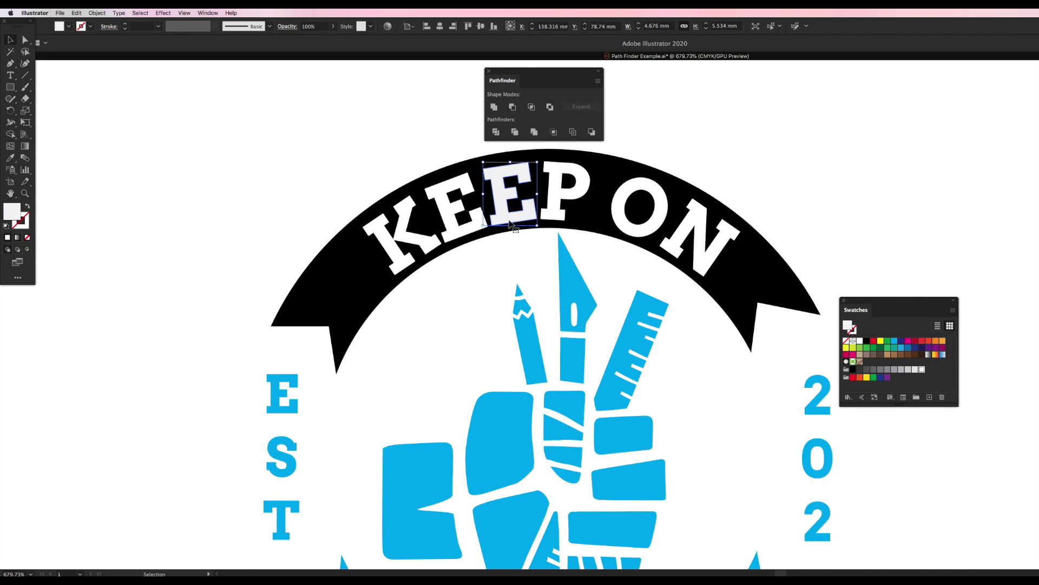
left_click(459, 236, "shift")
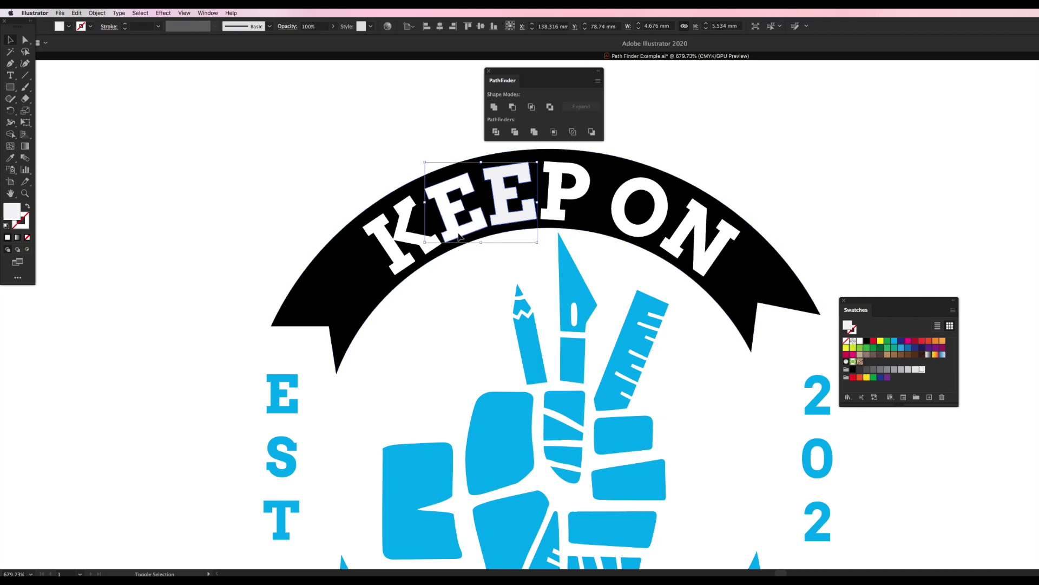
left_click(432, 250, "shift")
left_click(553, 214, "shift")
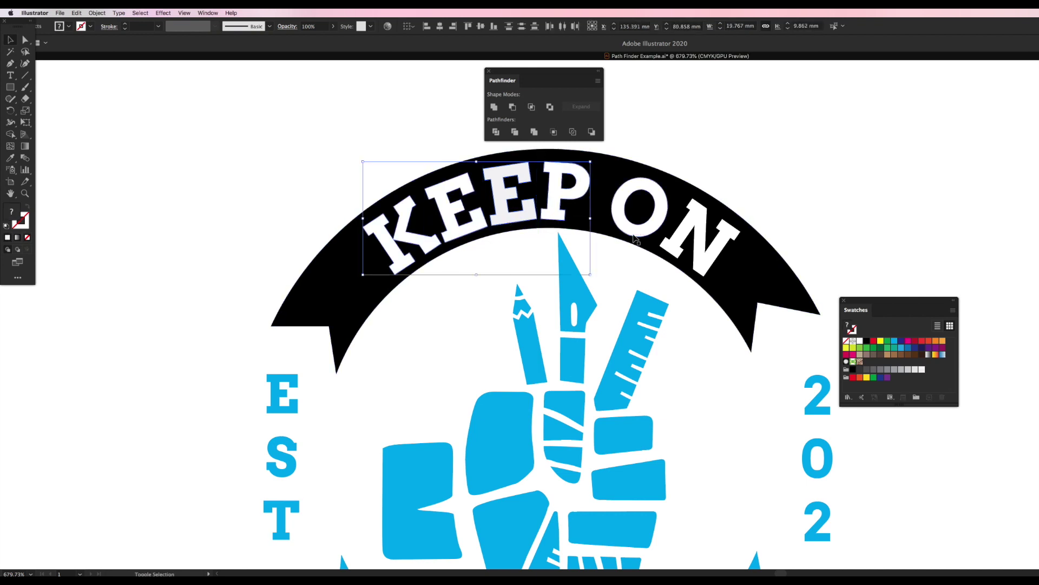
left_click(635, 237, "shift")
left_click(671, 244, "shift")
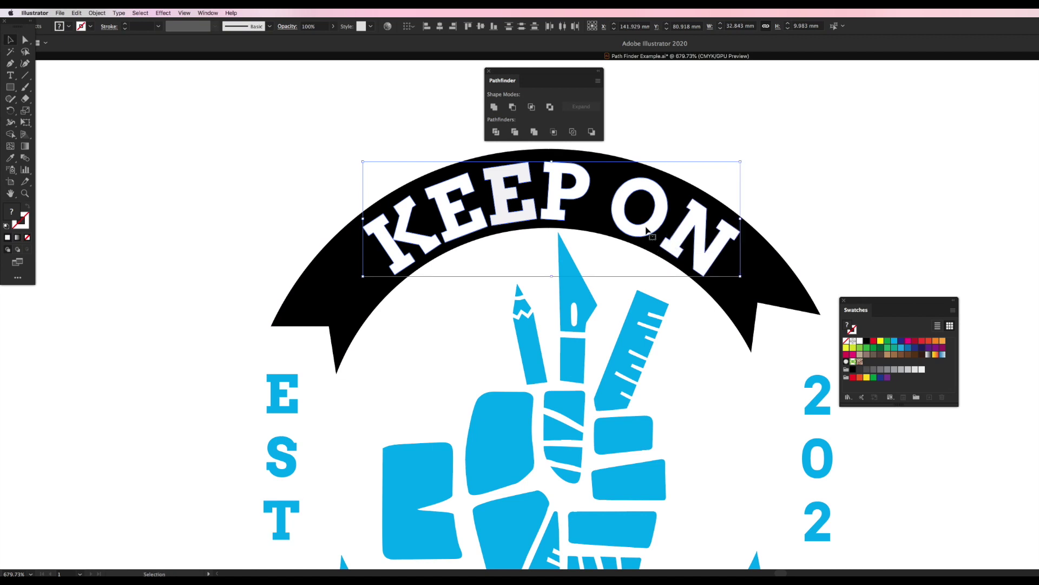
Unite the KEEP ON letters into one path, try several swatches, and settle on white.
left_click(494, 106)
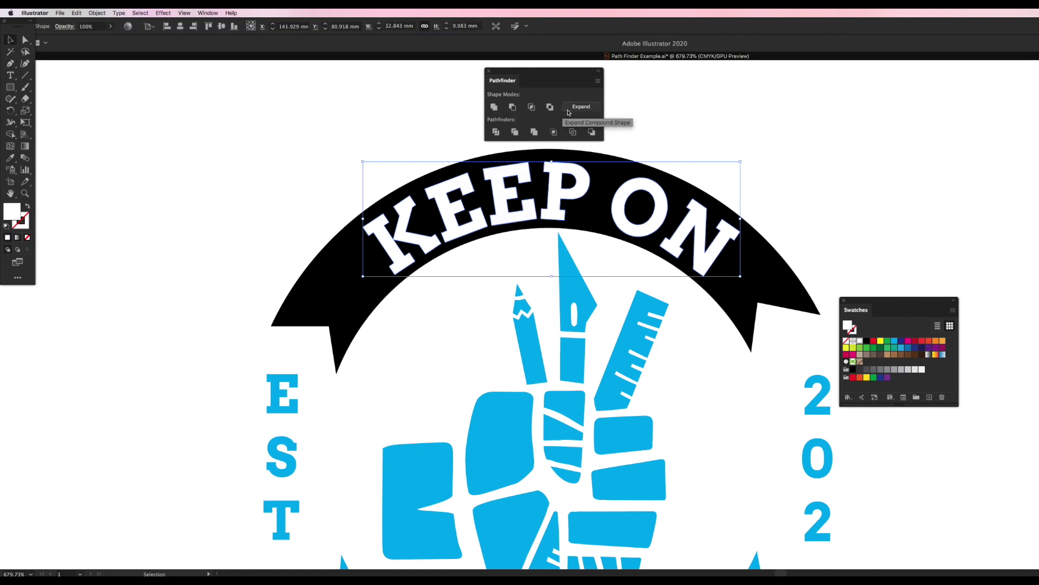
left_click(874, 341)
left_click(866, 348)
left_click(867, 354)
left_click(874, 354)
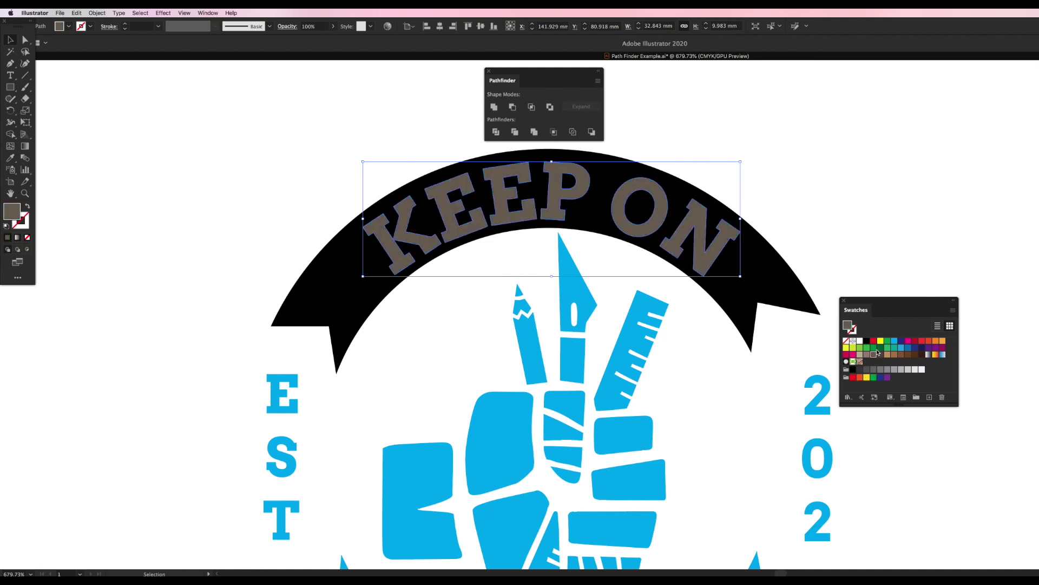
left_click(909, 341)
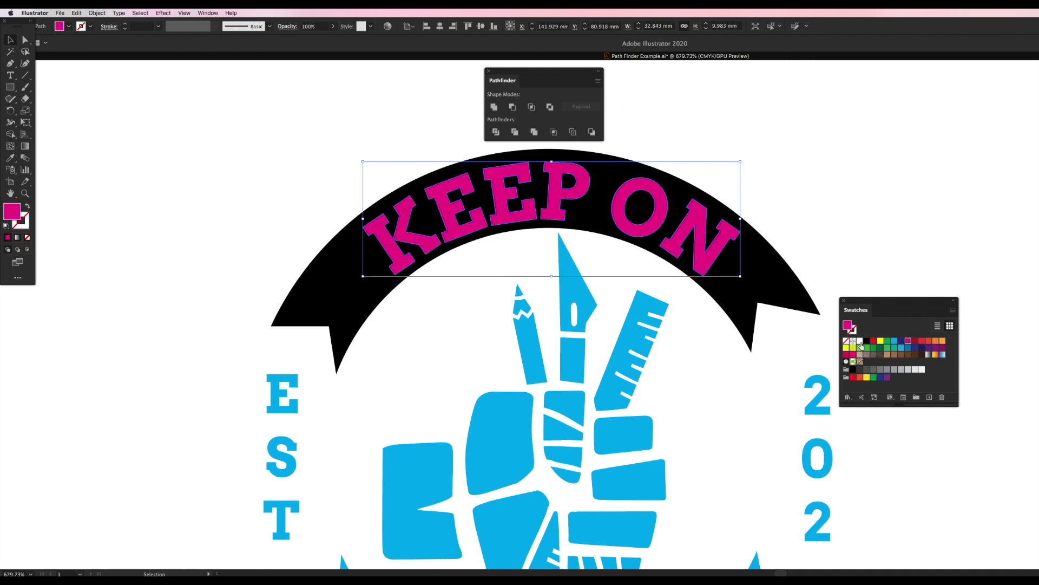
left_click(861, 341)
Zoom out and pan so the whole logo is in view, leaving nothing selected.
left_click(697, 417)
key("super+minus")
key("super+minus")
key("super+minus")
left_click_drag(696, 425, 643, 491)
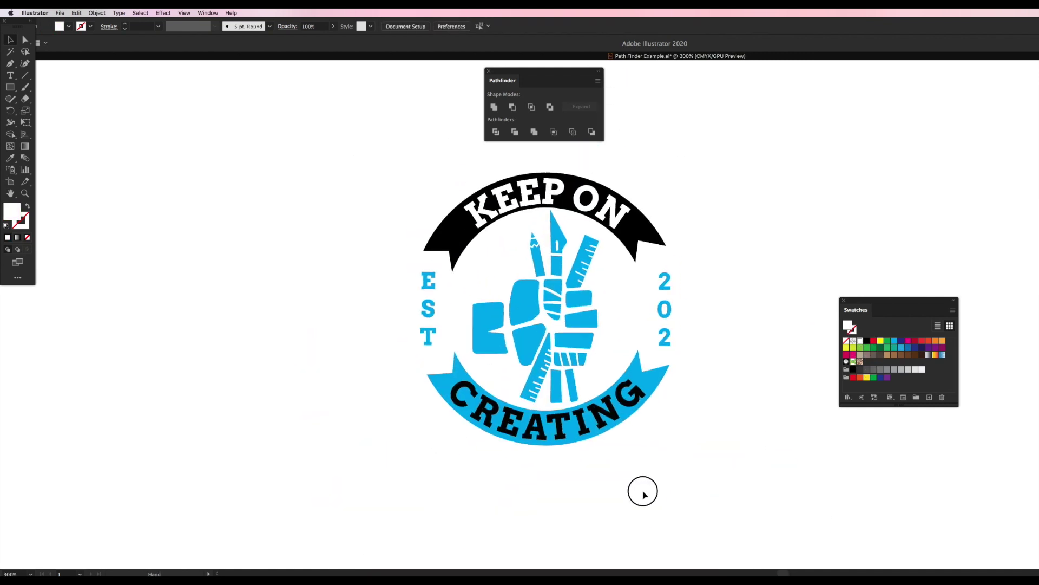
left_click_drag(712, 279, 398, 353)
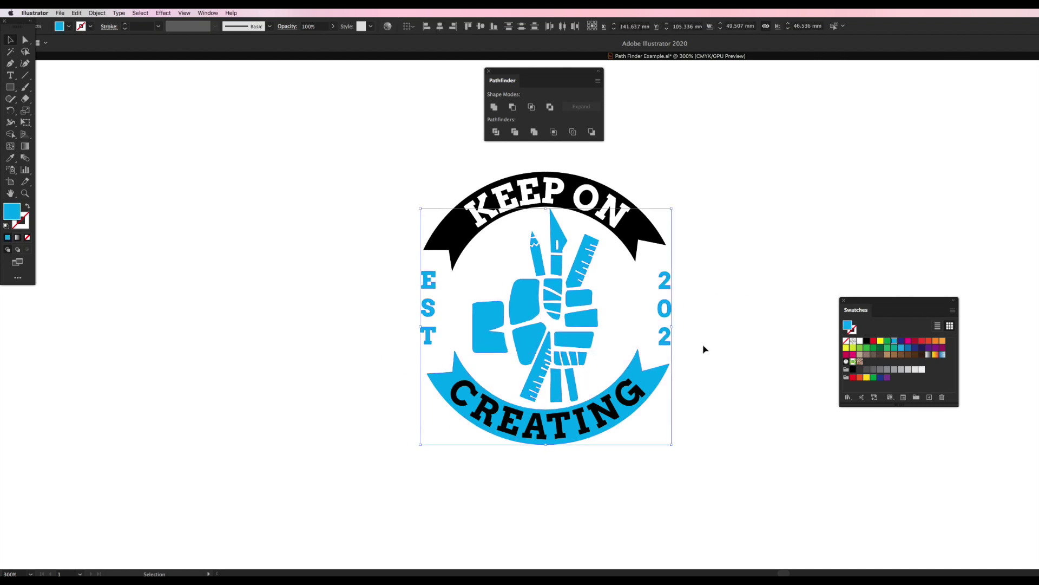
left_click(736, 334)
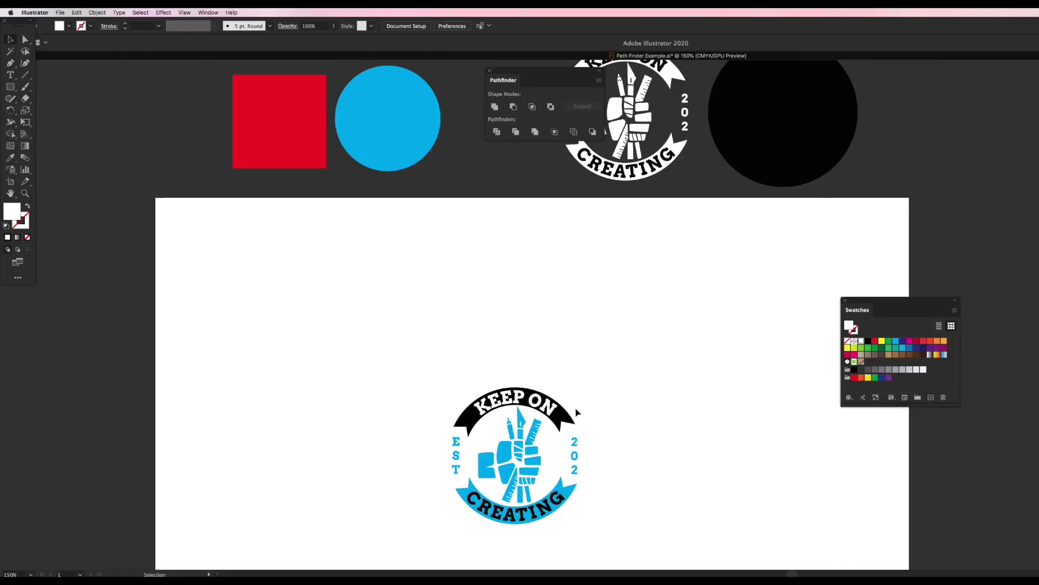
Move the KEEP ON banner up, then unite the blue circle and red square into one red shape.
left_click_drag(540, 395, 550, 350)
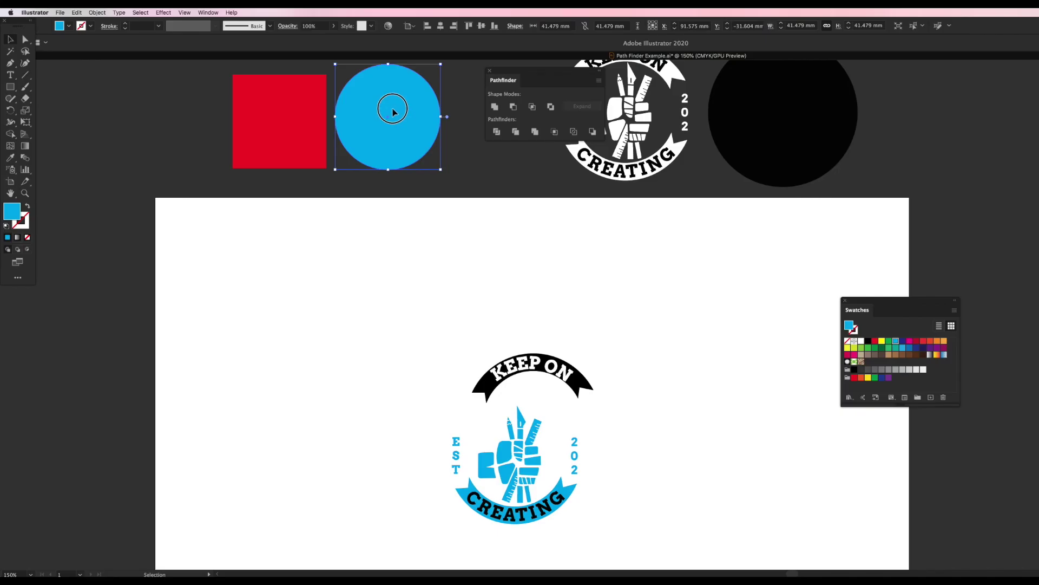
left_click_drag(395, 107, 357, 114)
left_click(274, 105, "shift")
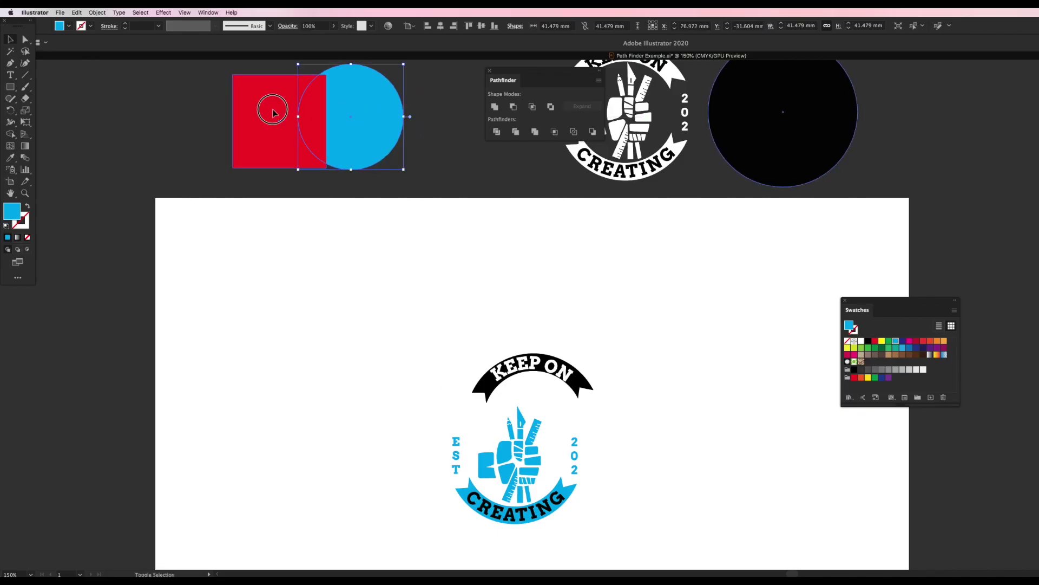
left_click(496, 107)
left_click(449, 215)
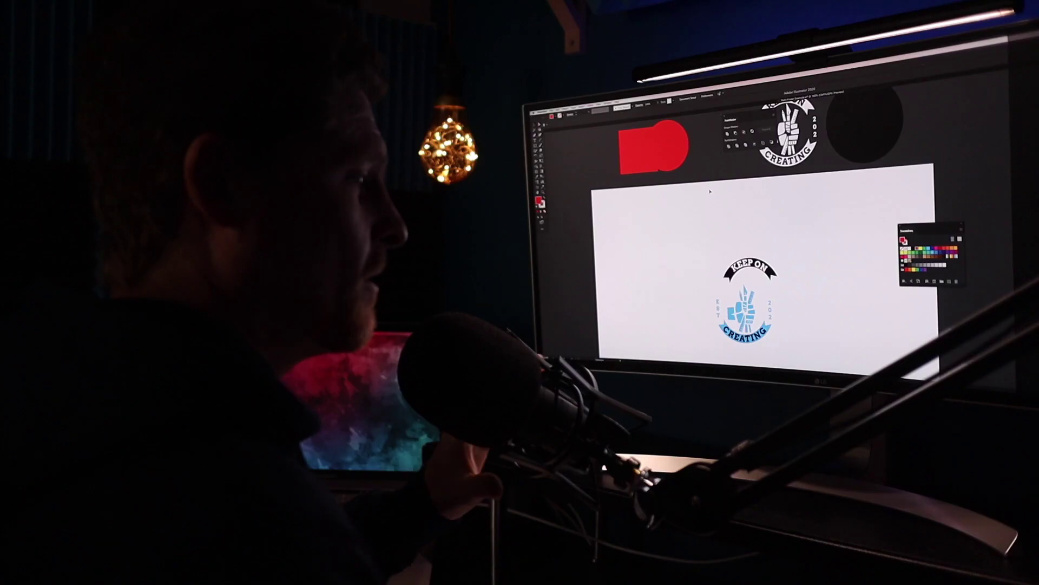